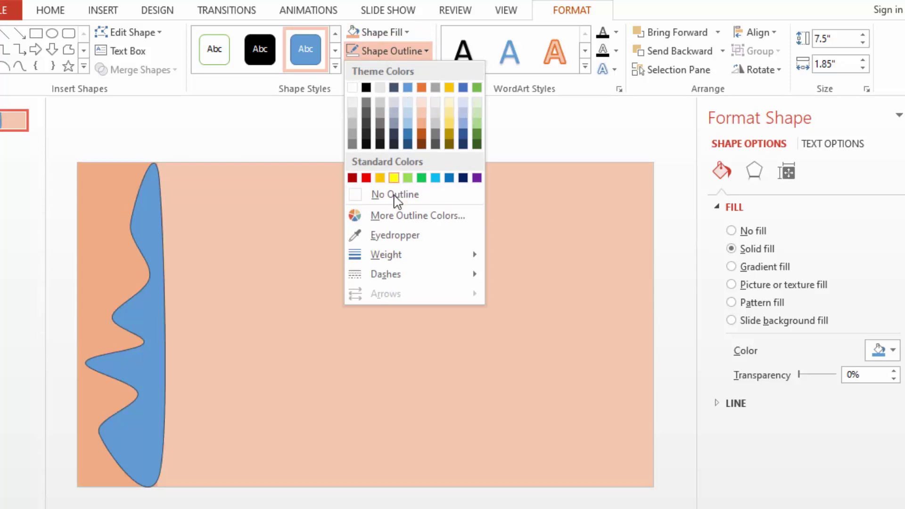
Step: Remove the blue wavy shape's outline and fill the rectangle behind it with a darker orange theme shade
{"action": "left_click", "coordinate": [394, 194]}
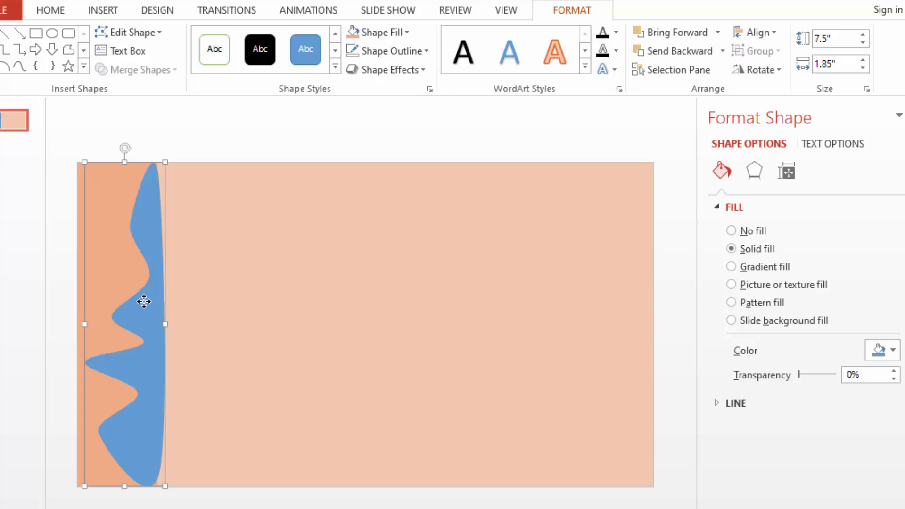
{"action": "left_click", "coordinate": [334, 258]}
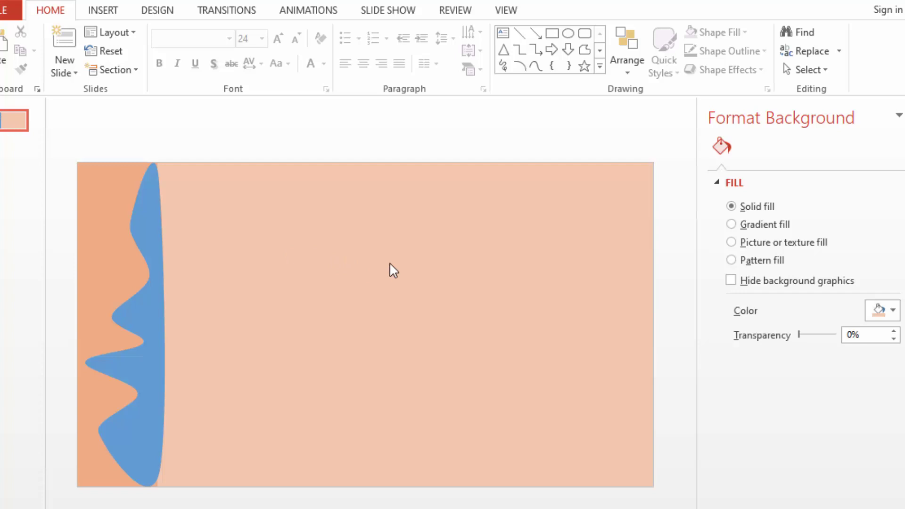
{"action": "left_click", "coordinate": [97, 230]}
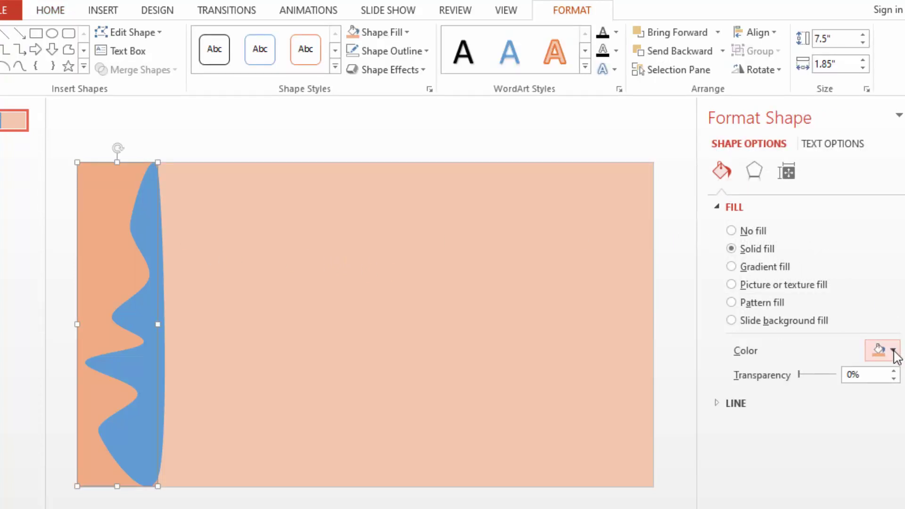
{"action": "left_click", "coordinate": [893, 351]}
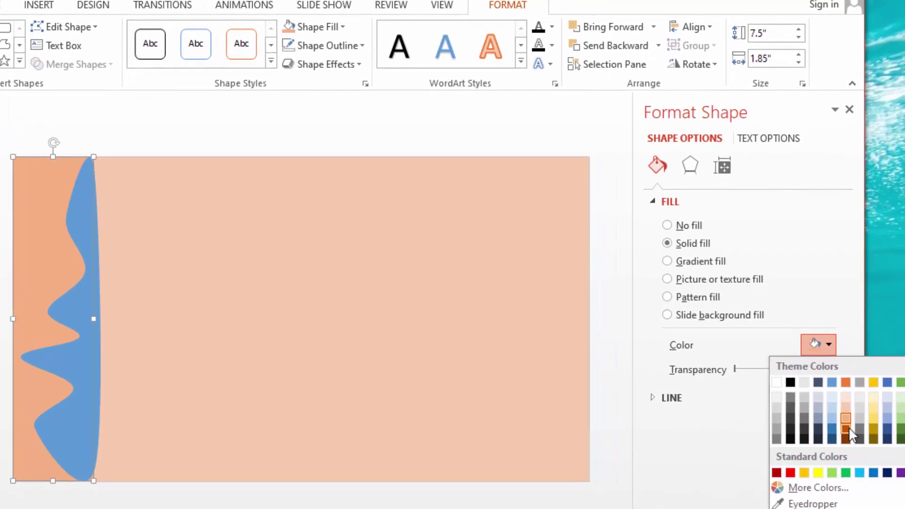
{"action": "left_click", "coordinate": [904, 434]}
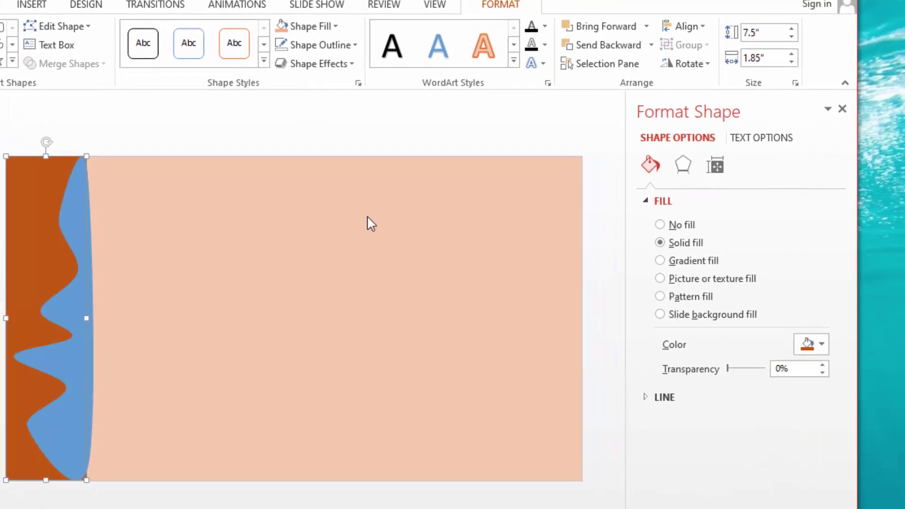
Step: Fill the blue wavy shape with the light orange theme shade that matches the slide background
{"action": "left_click", "coordinate": [74, 215]}
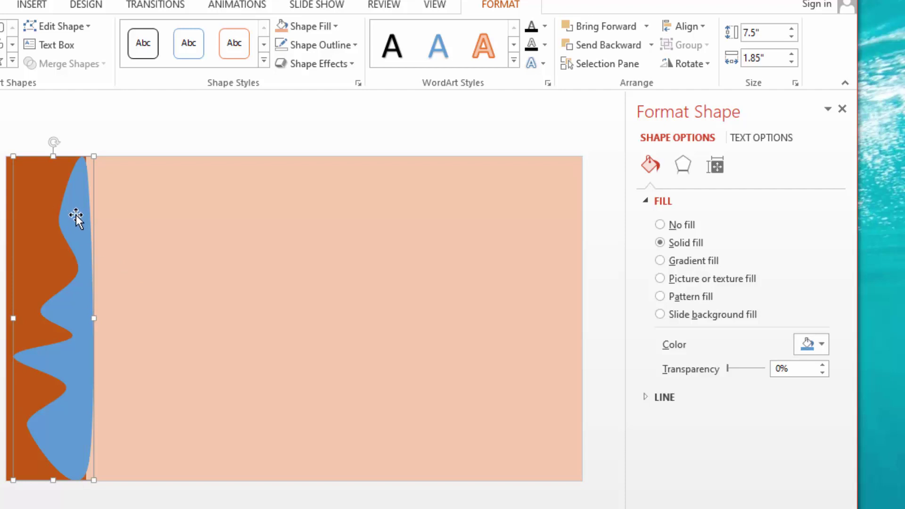
{"action": "left_click", "coordinate": [287, 241]}
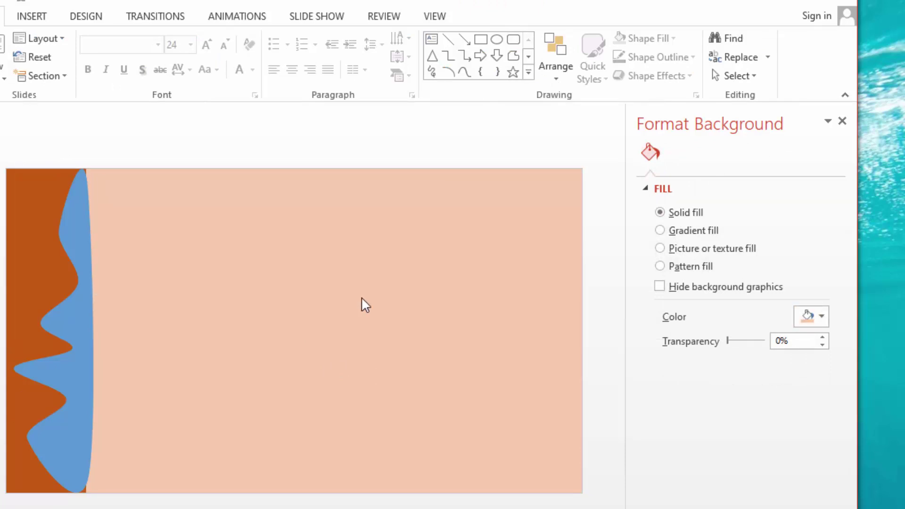
{"action": "left_click", "coordinate": [75, 313]}
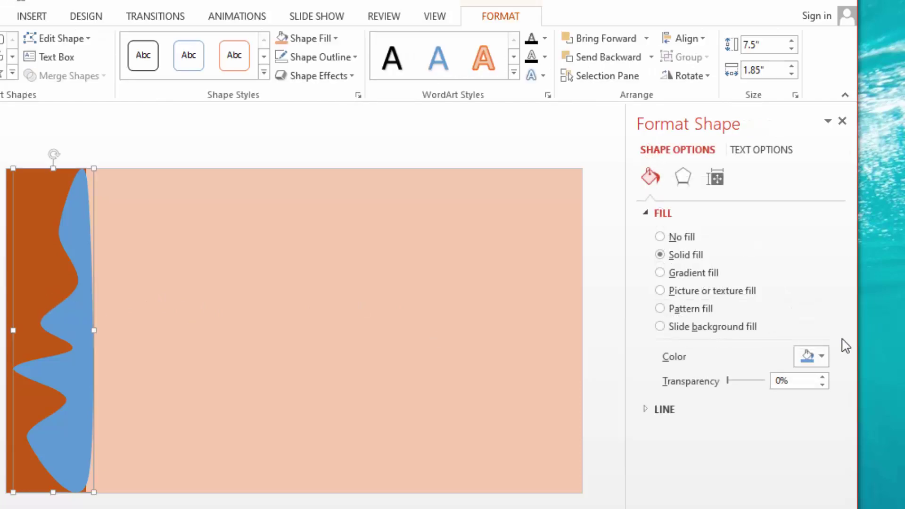
{"action": "left_click", "coordinate": [821, 358]}
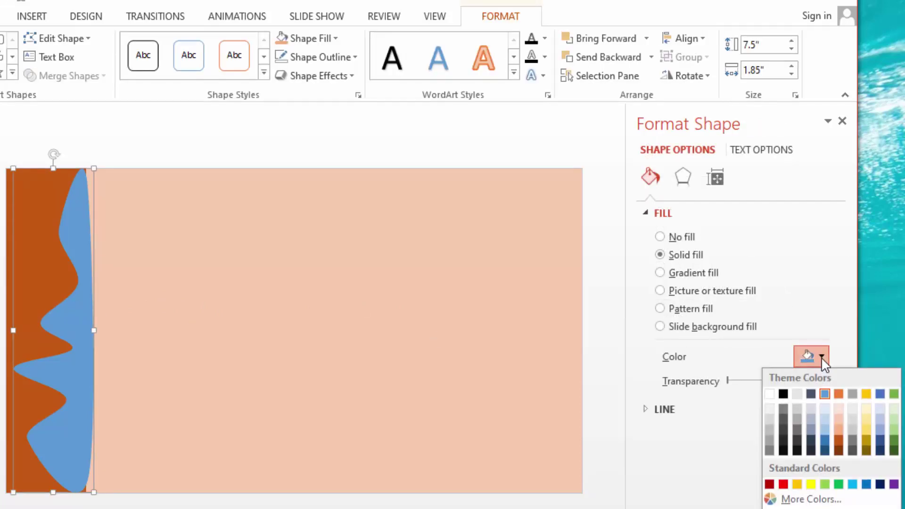
{"action": "left_click", "coordinate": [838, 429]}
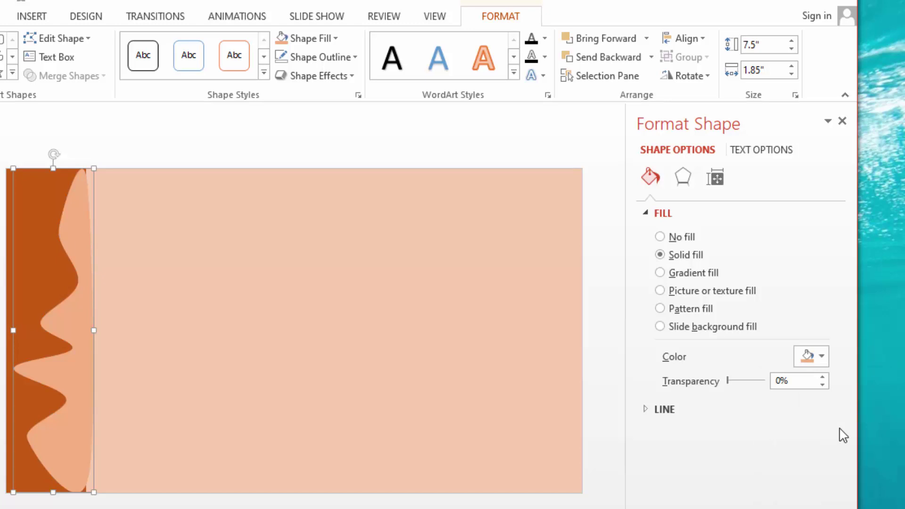
{"action": "left_click", "coordinate": [821, 358]}
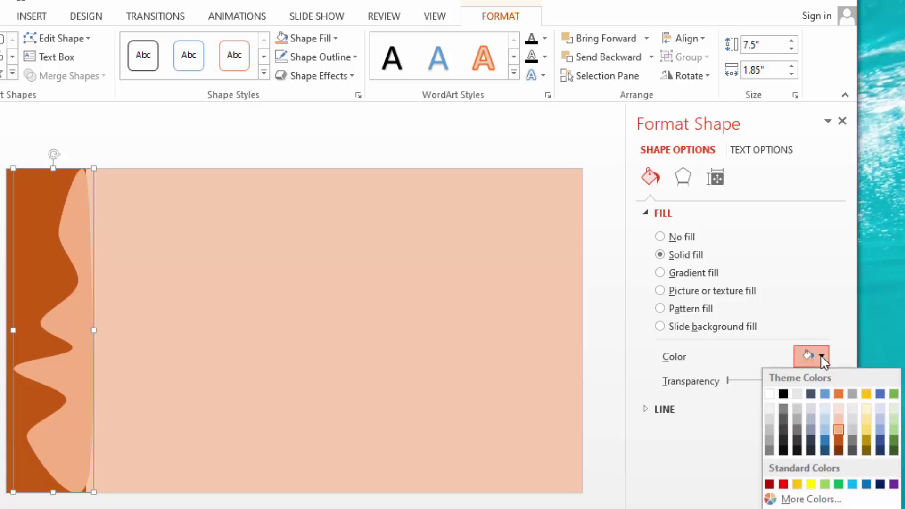
{"action": "left_click", "coordinate": [839, 418]}
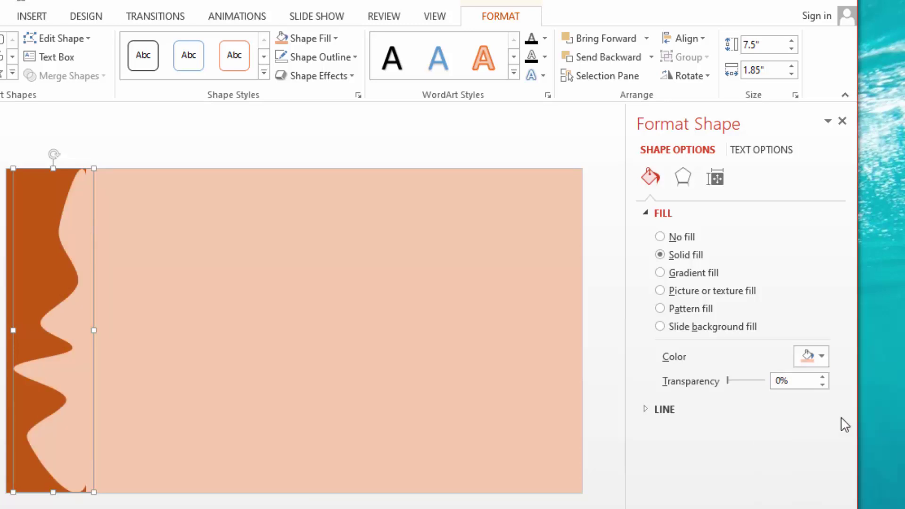
{"action": "left_click", "coordinate": [175, 290]}
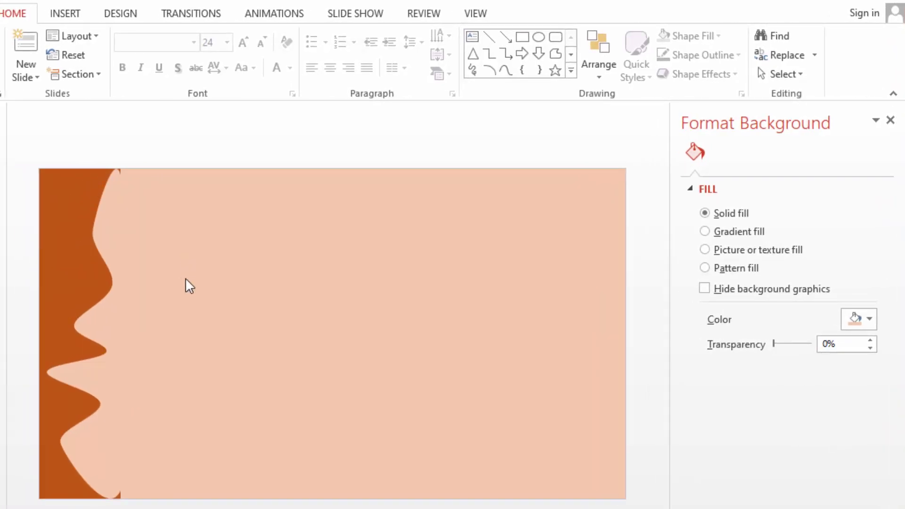
Step: Widen the wavy shape slightly to about 1.91" so it covers the rectangle's straight edge
{"action": "left_click", "coordinate": [107, 312]}
{"action": "mouse_move", "coordinate": [127, 333]}
{"action": "left_mouse_down"}
{"action": "mouse_move", "coordinate": [160, 335]}
{"action": "mouse_move", "coordinate": [115, 331]}
{"action": "mouse_move", "coordinate": [129, 333]}
{"action": "left_mouse_up"}
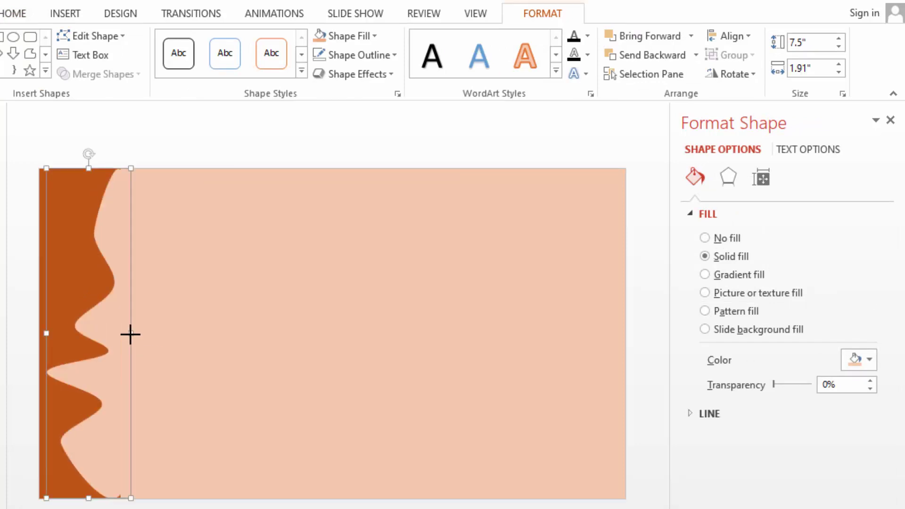
{"action": "left_click", "coordinate": [222, 311]}
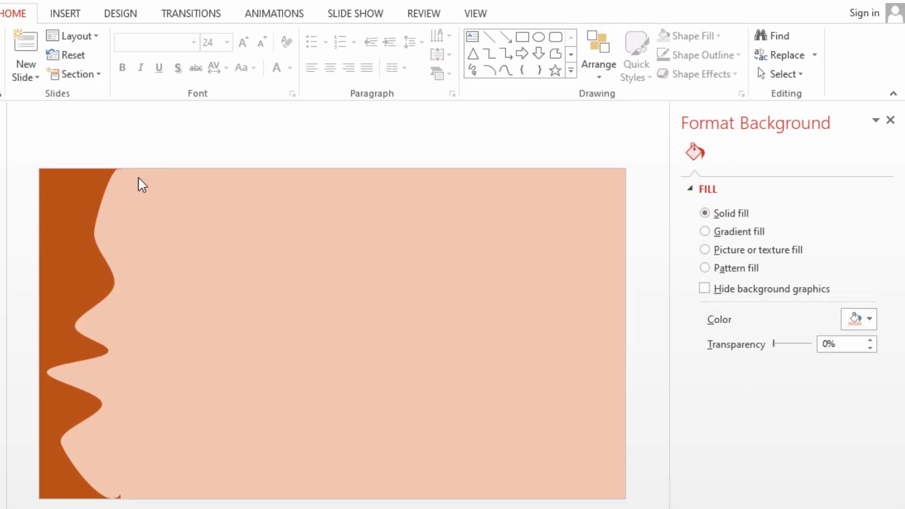
Step: Add a wide text box across the upper part of the slide containing the title "Types of Rocks"
{"action": "left_click", "coordinate": [65, 14]}
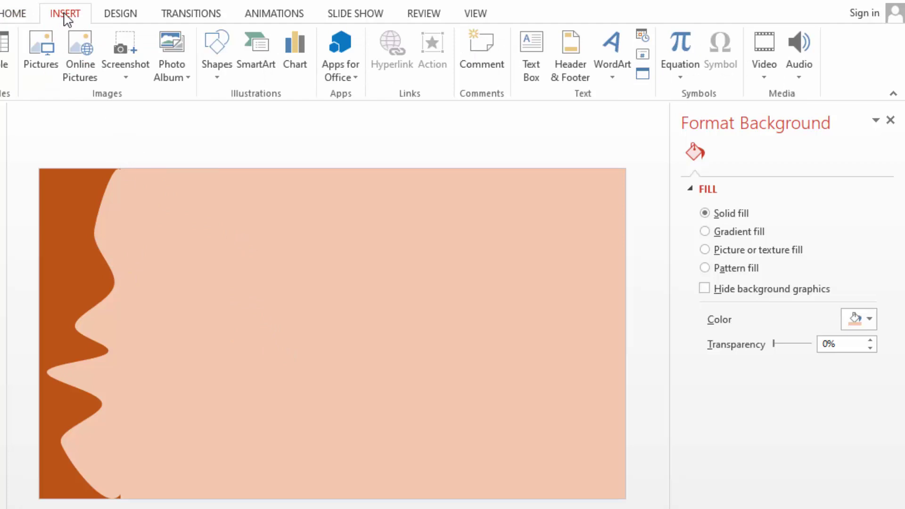
{"action": "left_click", "coordinate": [534, 71]}
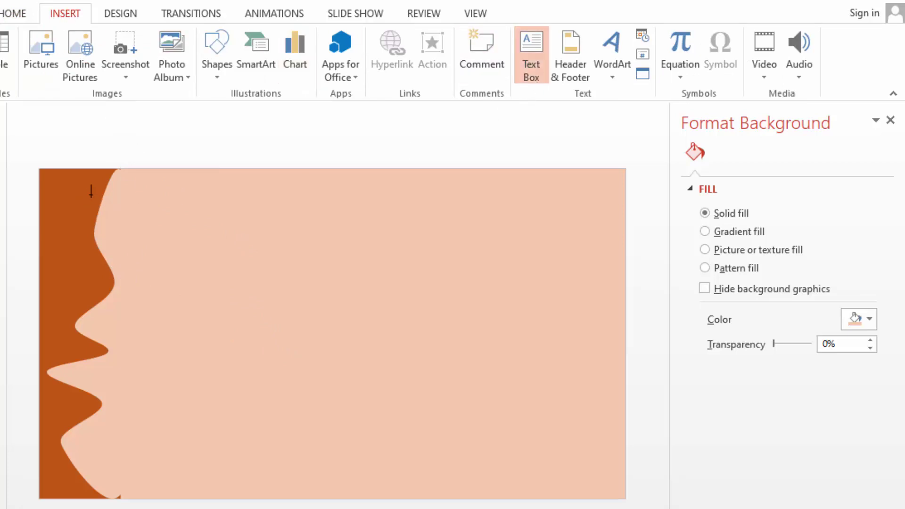
{"action": "left_click_drag", "start_coordinate": [91, 193], "coordinate": [609, 283]}
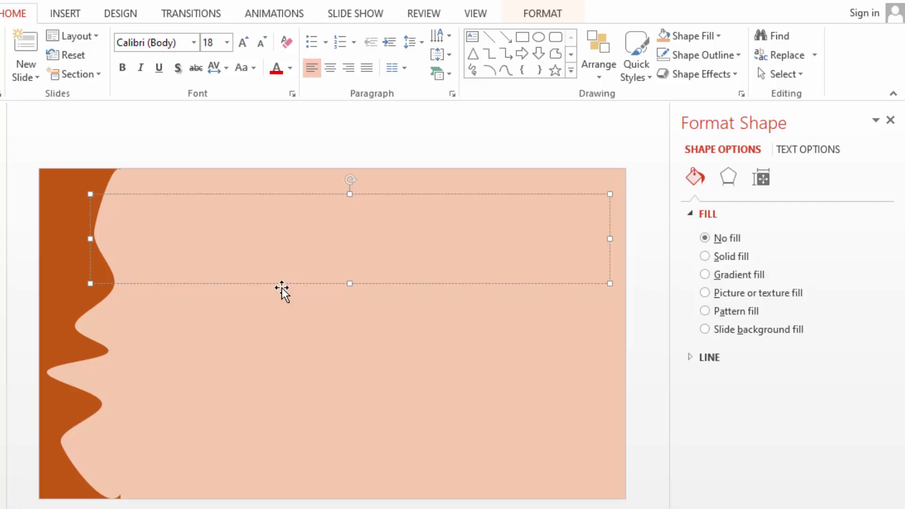
{"action": "type", "text": "Types of"}
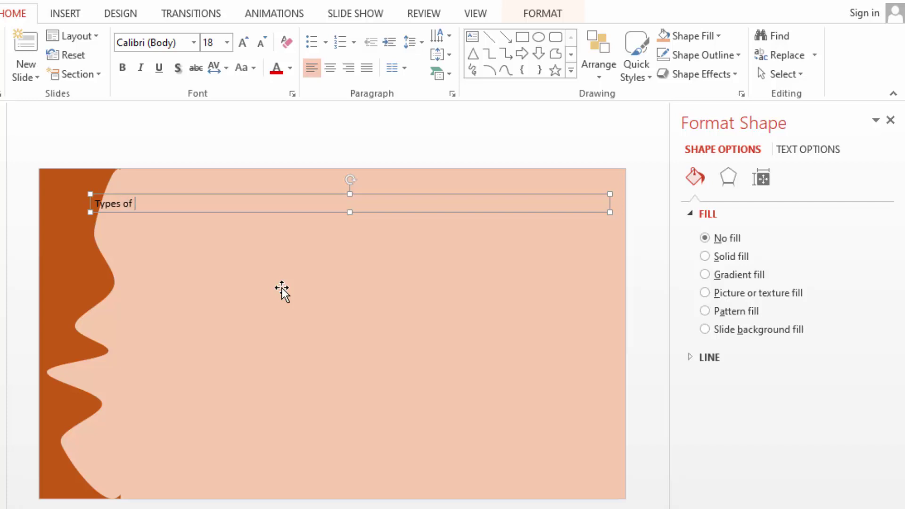
{"action": "type", "text": "Rockd"}
{"action": "key", "text": "BackSpace"}
{"action": "type", "text": "s"}
Step: Enlarge the "Types of Rocks" title text to 115 pt and make it bold
{"action": "left_click_drag", "start_coordinate": [162, 203], "coordinate": [61, 202]}
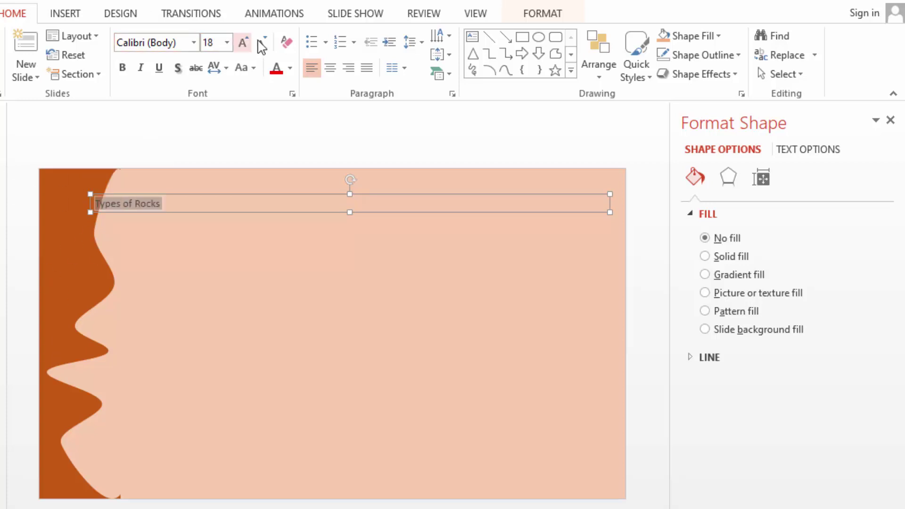
{"action": "left_click", "coordinate": [244, 43]}
{"action": "left_click", "coordinate": [244, 43]}
{"action": "left_click", "coordinate": [243, 43]}
{"action": "left_click", "coordinate": [243, 43]}
{"action": "left_click", "coordinate": [243, 43]}
{"action": "left_click", "coordinate": [243, 43]}
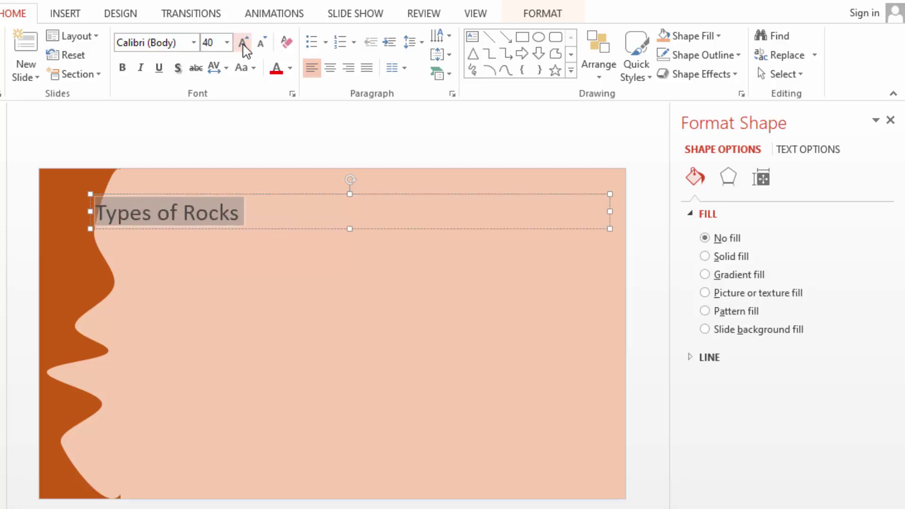
{"action": "left_click", "coordinate": [243, 44]}
{"action": "left_click", "coordinate": [243, 44]}
{"action": "left_click", "coordinate": [243, 43]}
{"action": "left_click", "coordinate": [243, 44]}
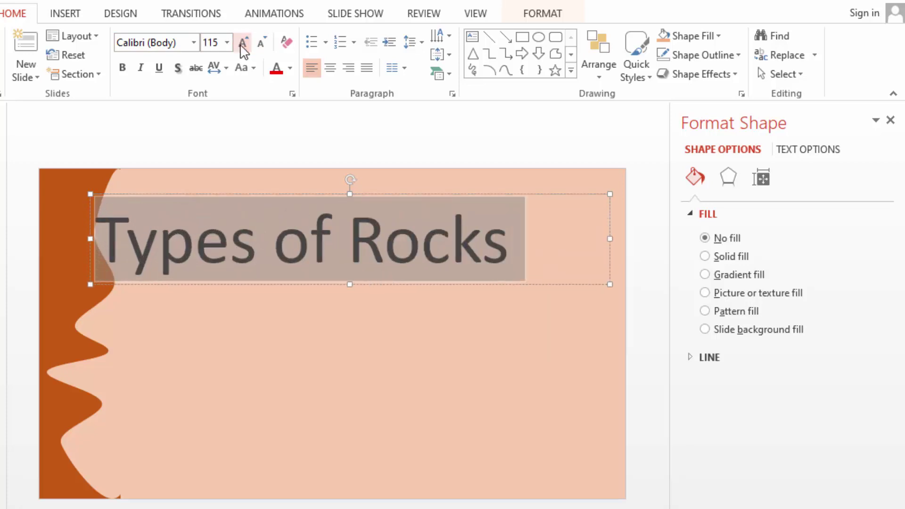
{"action": "left_click", "coordinate": [122, 68]}
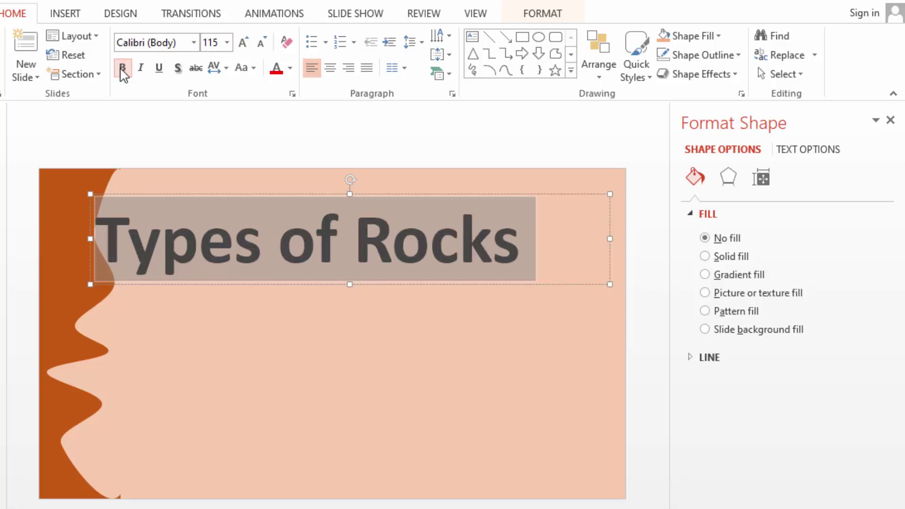
Step: Change the title's font to Cooper Black and reduce its size to 88 pt
{"action": "left_click", "coordinate": [193, 44]}
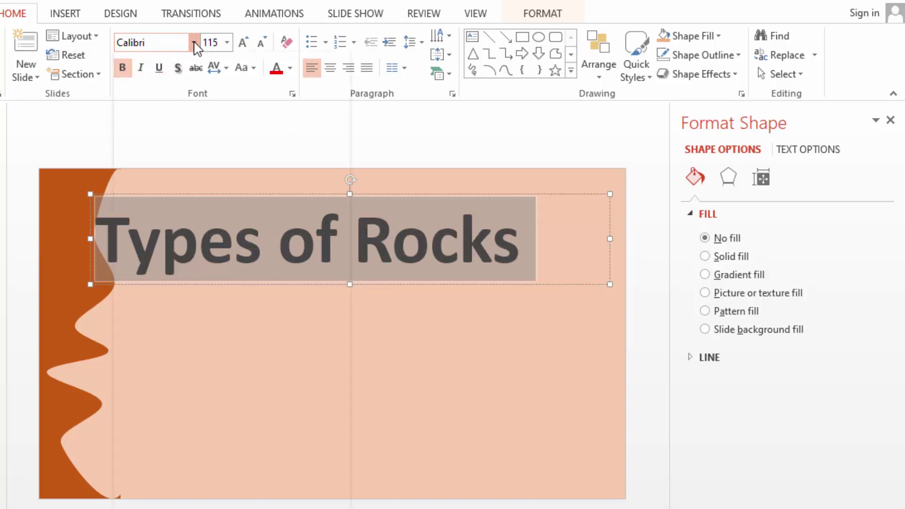
{"action": "scroll", "coordinate": [191, 283], "scroll_direction": "down", "scroll_amount": 5}
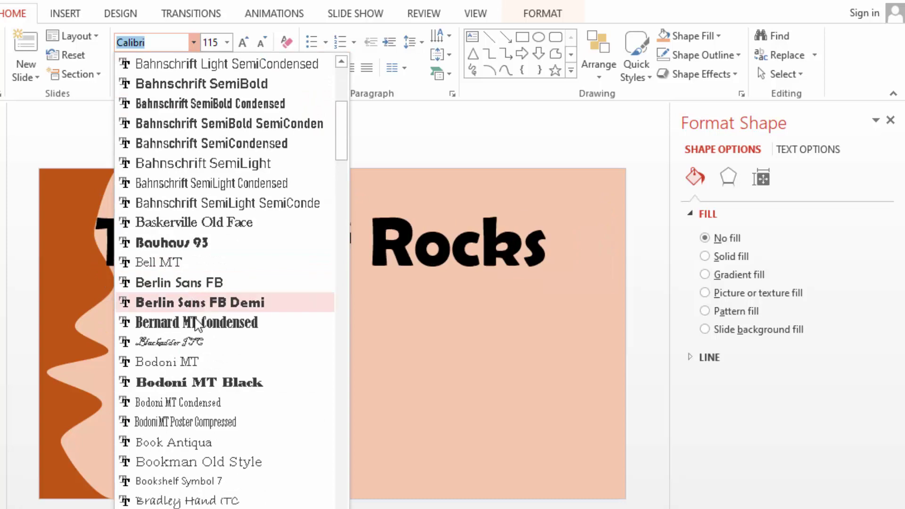
{"action": "scroll", "coordinate": [193, 301], "scroll_direction": "down", "scroll_amount": 4}
{"action": "scroll", "coordinate": [200, 429], "scroll_direction": "down", "scroll_amount": 6}
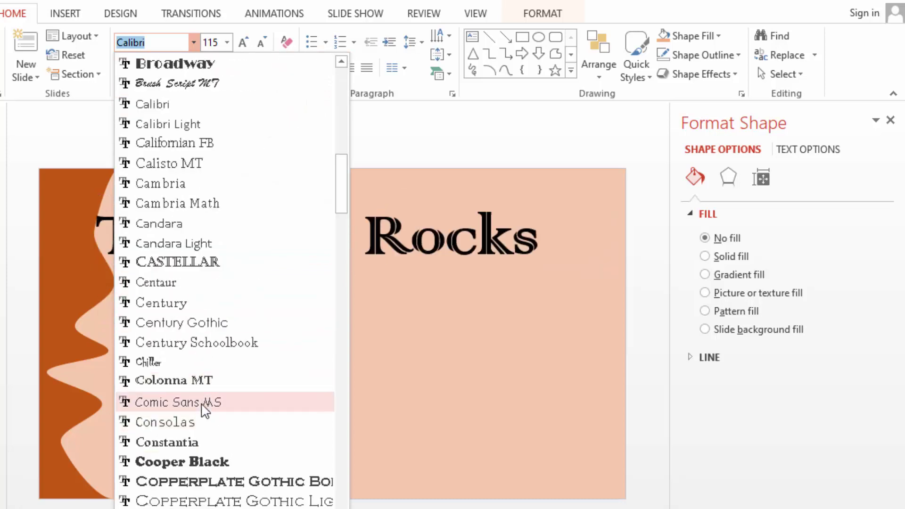
{"action": "scroll", "coordinate": [209, 446], "scroll_direction": "down", "scroll_amount": 1}
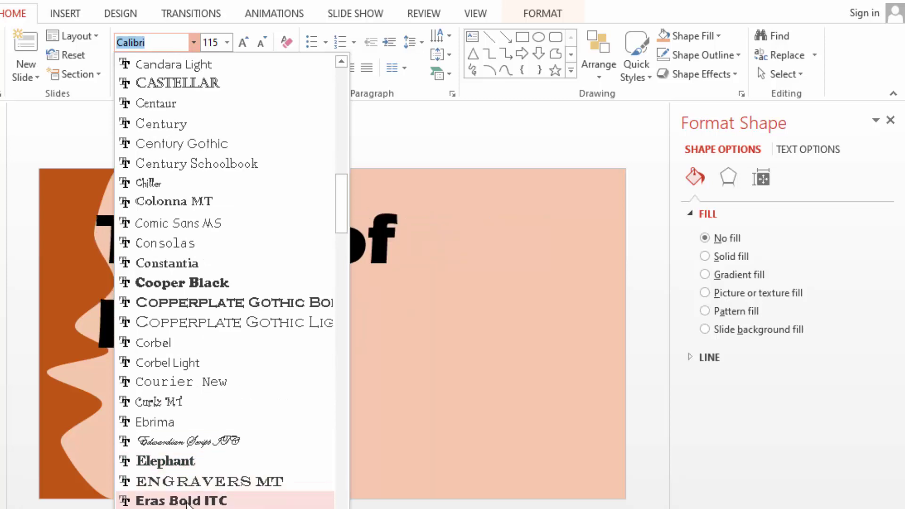
{"action": "scroll", "coordinate": [245, 445], "scroll_direction": "down", "scroll_amount": 1}
{"action": "left_click", "coordinate": [185, 222]}
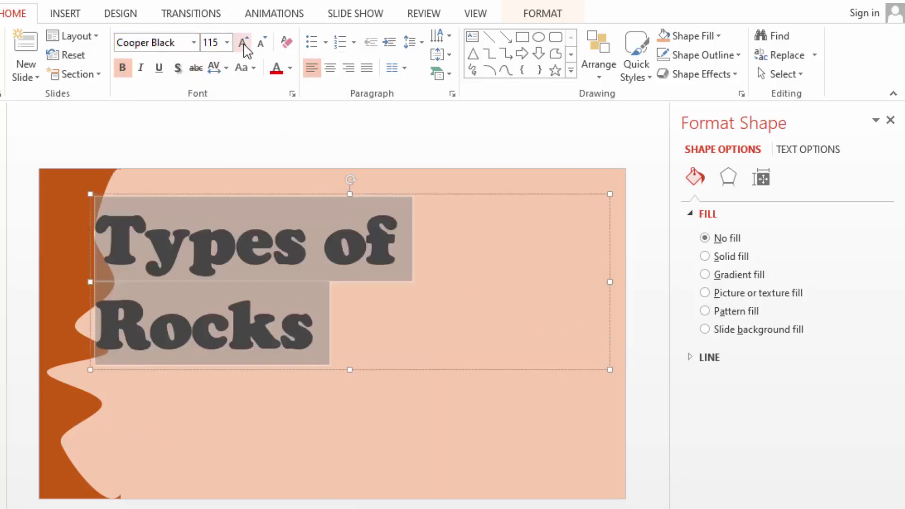
{"action": "left_click", "coordinate": [262, 44]}
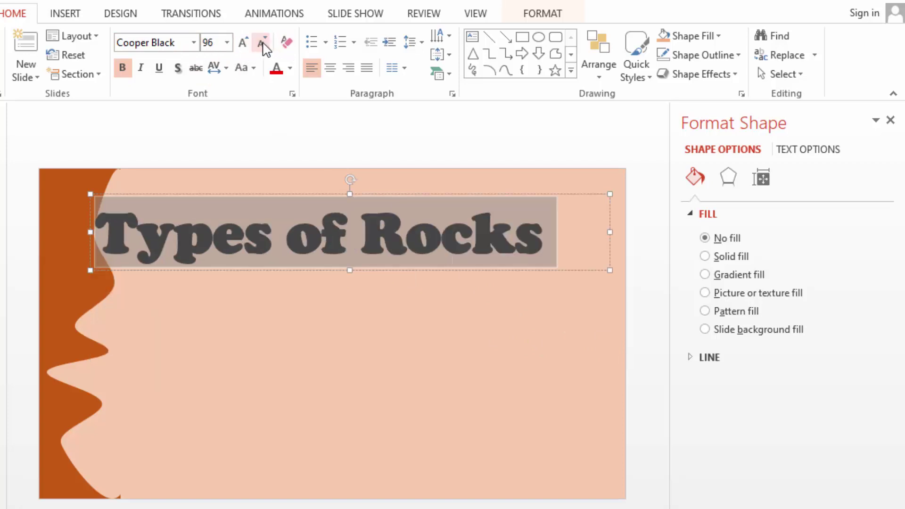
{"action": "left_click", "coordinate": [263, 45]}
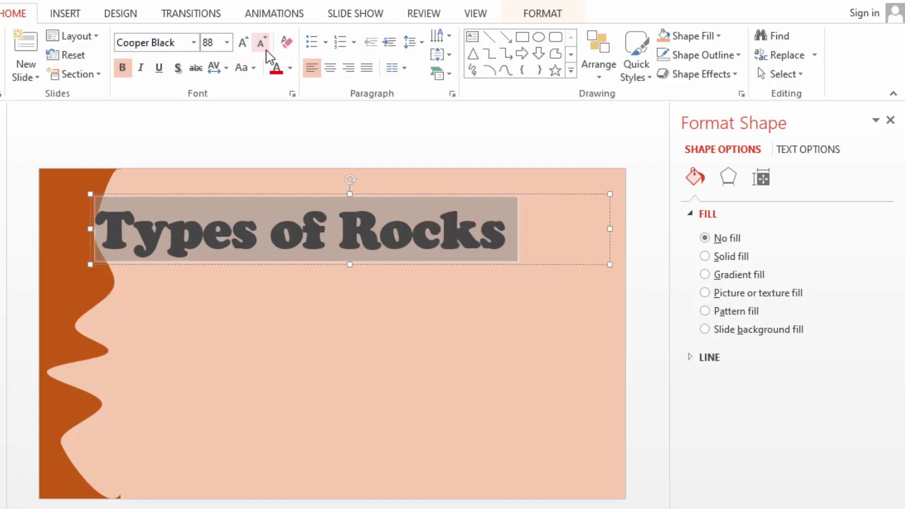
{"action": "left_click", "coordinate": [365, 340]}
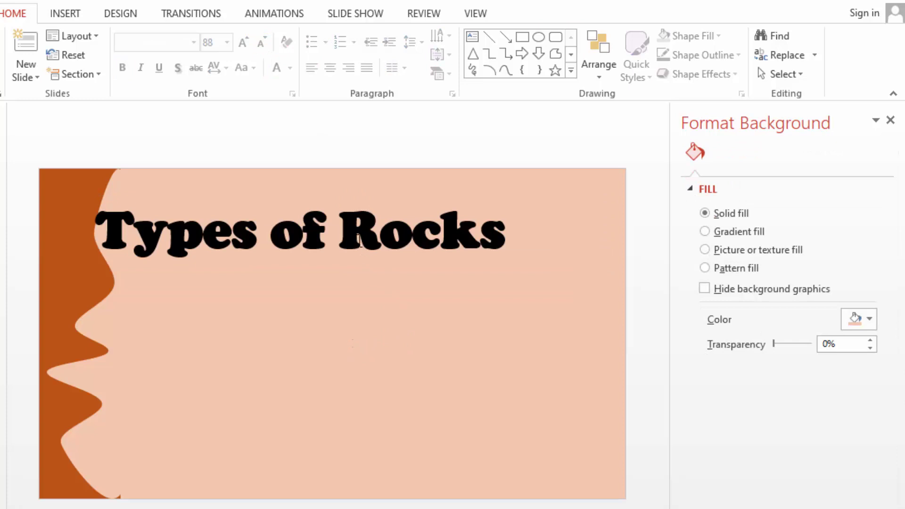
Step: Move the "Types of Rocks" title box close to the slide's upper-left corner and enlarge its text to 96 pt
{"action": "left_click", "coordinate": [285, 220]}
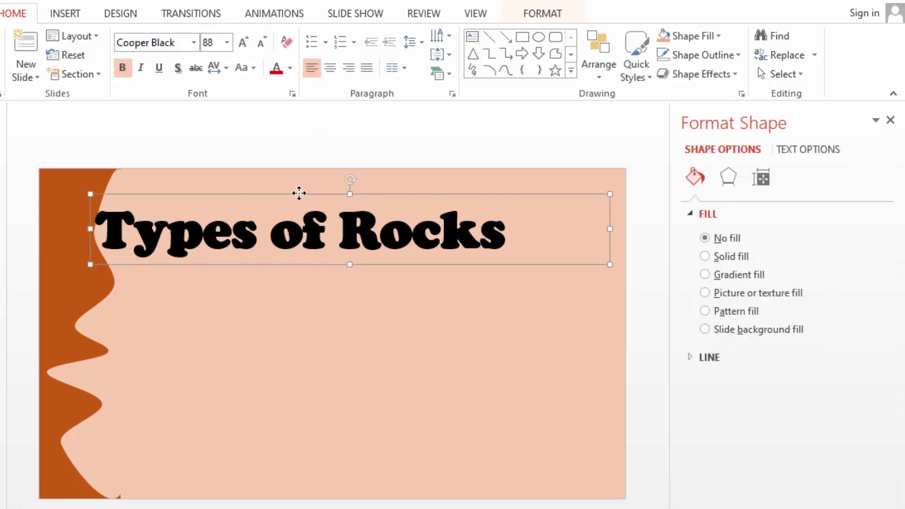
{"action": "left_click_drag", "start_coordinate": [296, 190], "coordinate": [259, 174]}
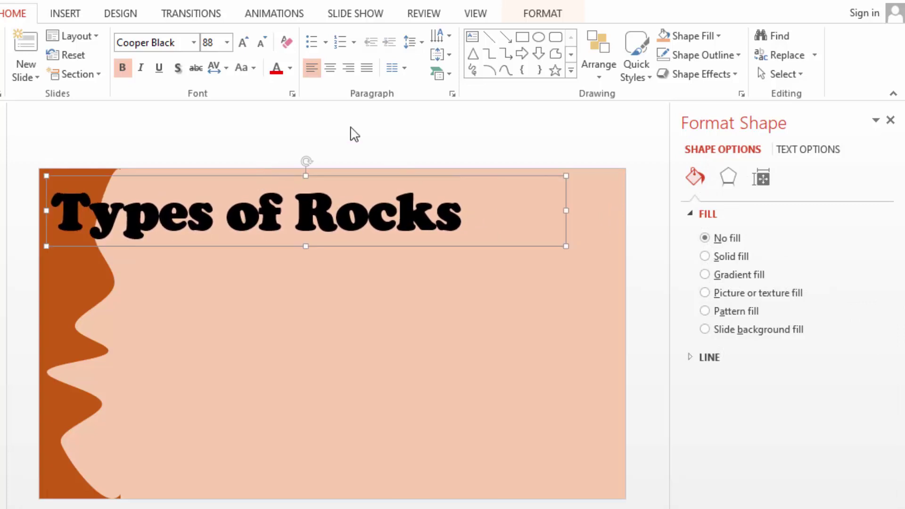
{"action": "left_click", "coordinate": [243, 43]}
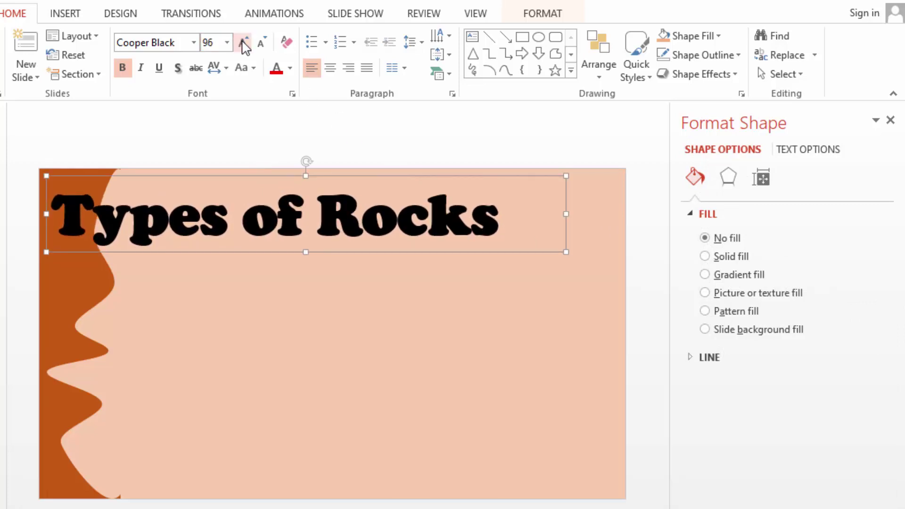
{"action": "left_click", "coordinate": [243, 43]}
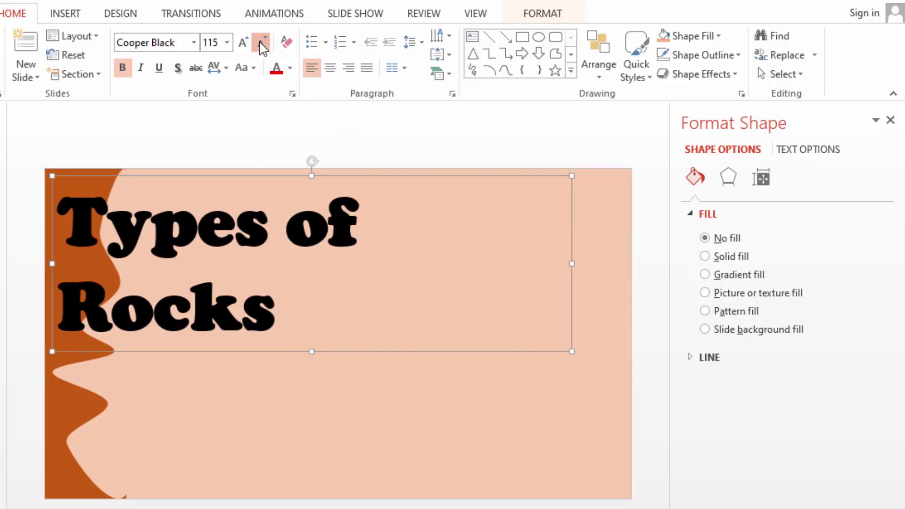
{"action": "left_click", "coordinate": [261, 43]}
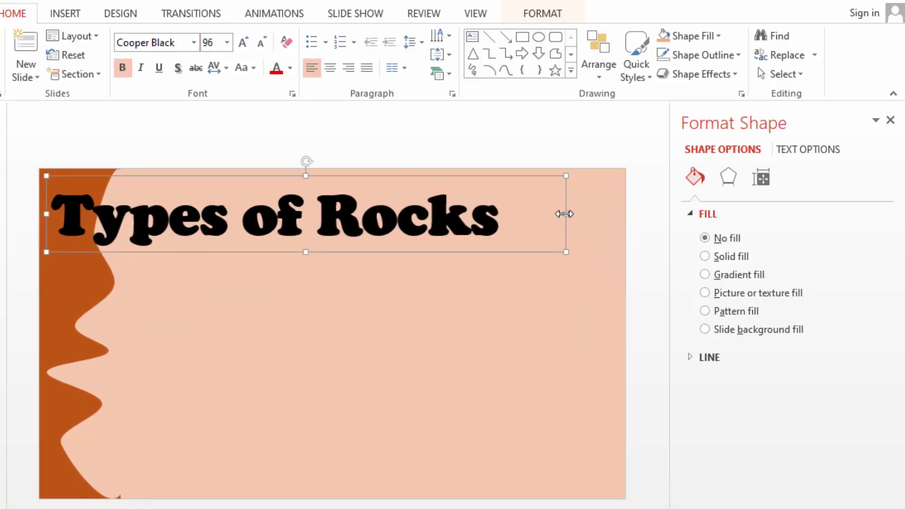
{"action": "left_click_drag", "start_coordinate": [573, 210], "coordinate": [608, 215]}
{"action": "left_click_drag", "start_coordinate": [315, 177], "coordinate": [272, 184]}
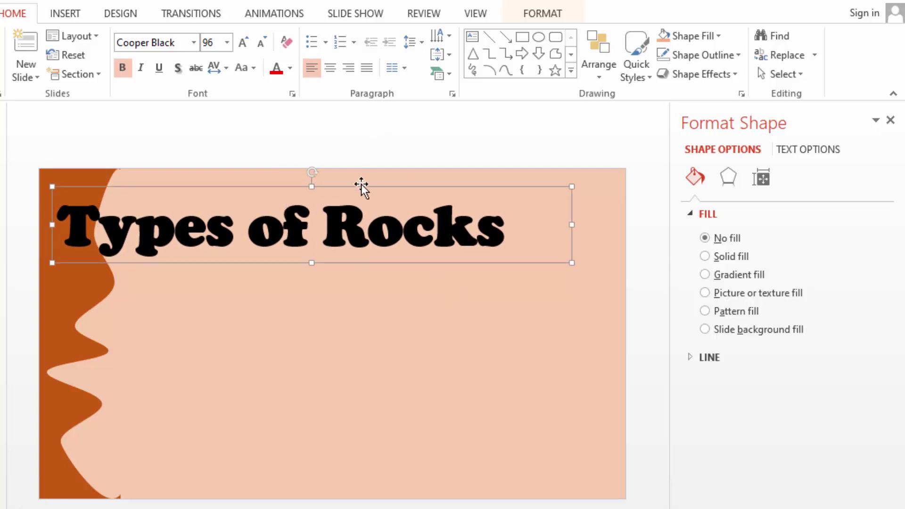
{"action": "left_click_drag", "start_coordinate": [372, 189], "coordinate": [392, 179]}
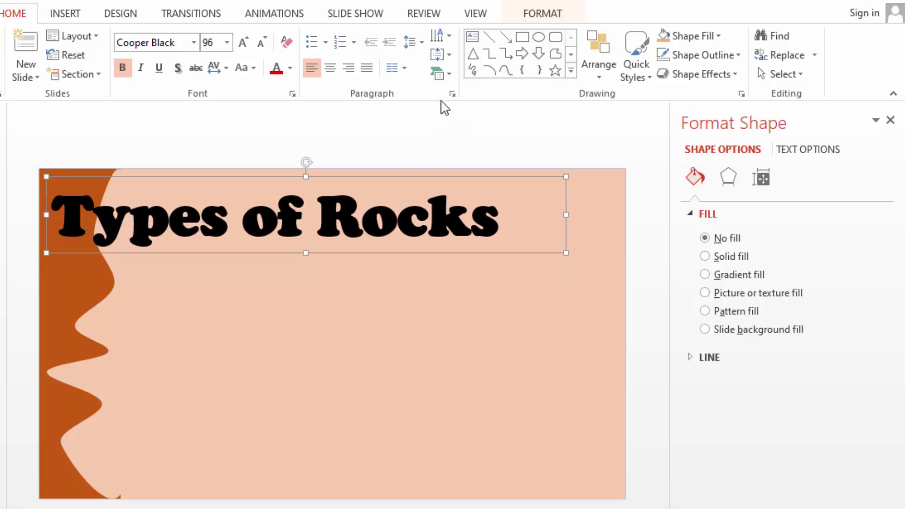
Step: Fill the "Types of Rocks" title text with standard yellow
{"action": "left_click", "coordinate": [542, 14]}
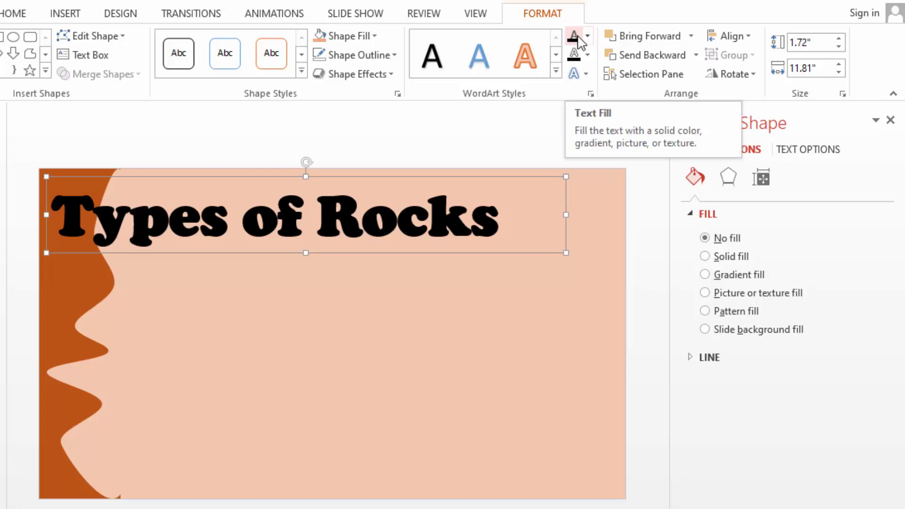
{"action": "left_click", "coordinate": [588, 37]}
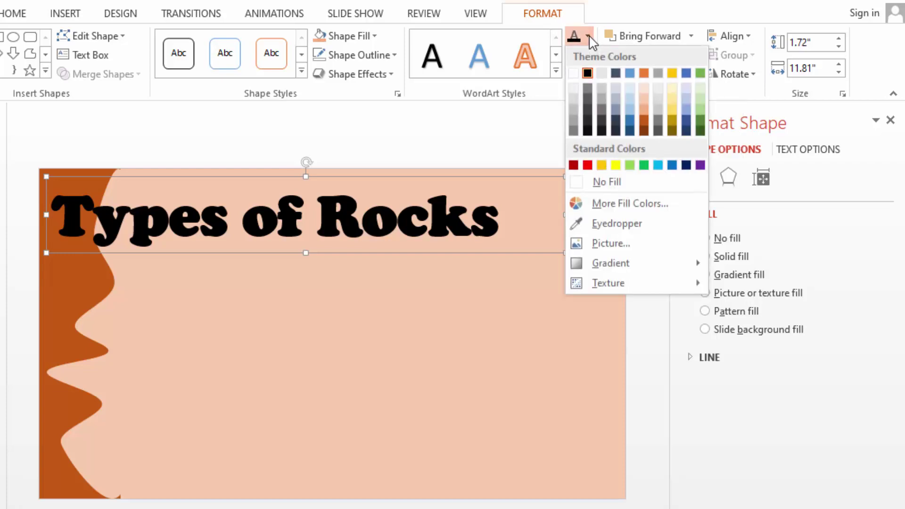
{"action": "left_click", "coordinate": [618, 168]}
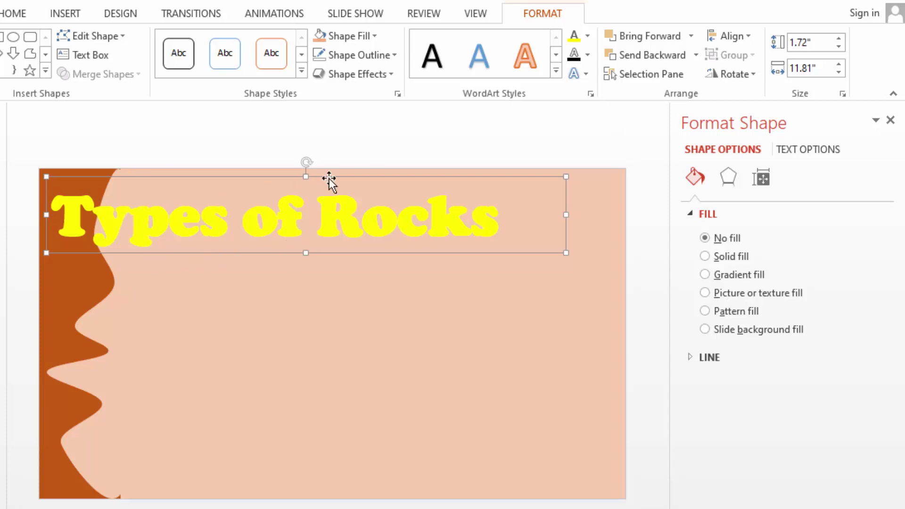
Step: Give the title letters a standard red text outline with a weight of 3 pt
{"action": "left_click", "coordinate": [589, 60]}
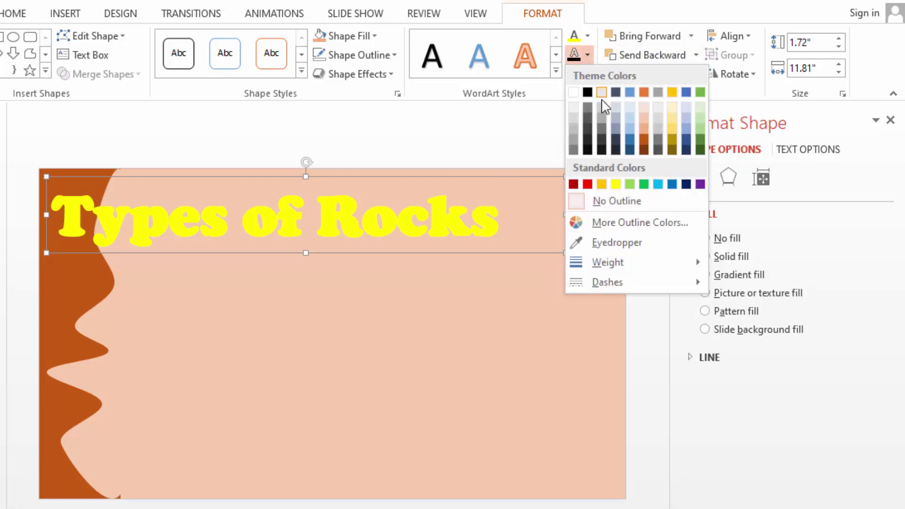
{"action": "left_click", "coordinate": [587, 184]}
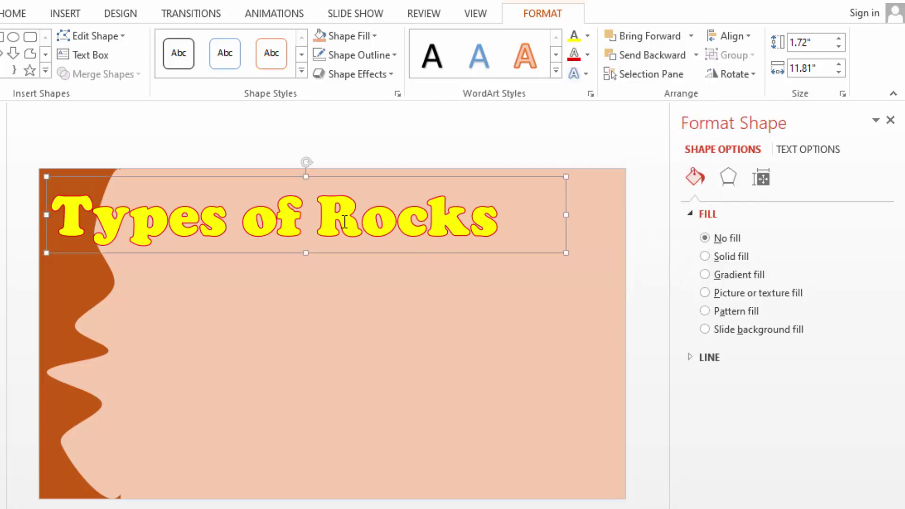
{"action": "left_click", "coordinate": [588, 57]}
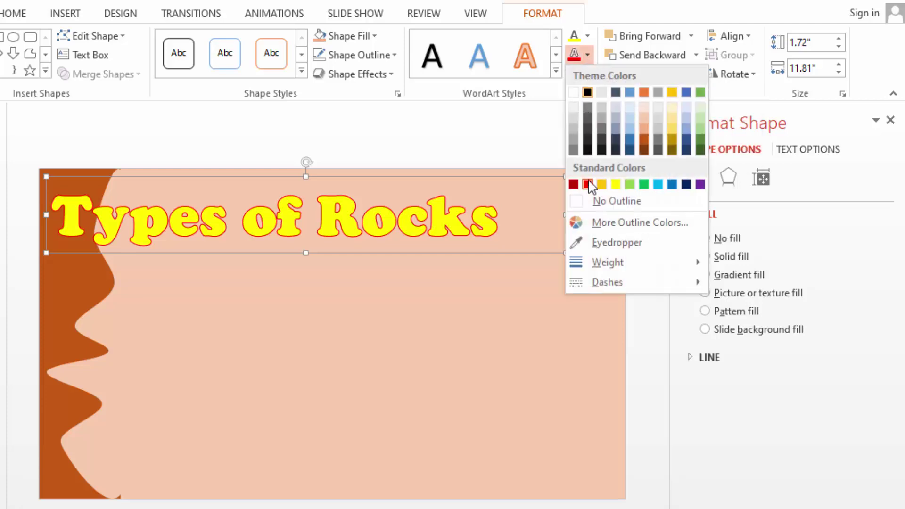
{"action": "mouse_move", "coordinate": [610, 264]}
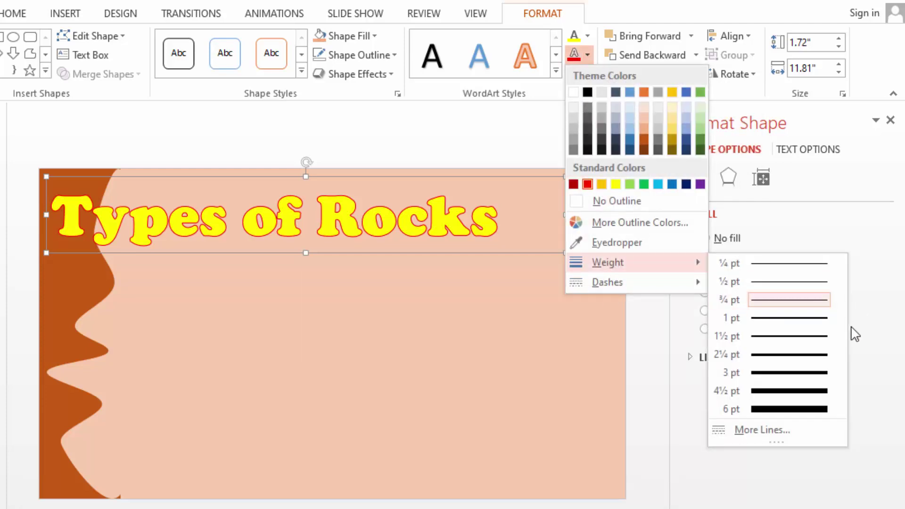
{"action": "left_click", "coordinate": [787, 373]}
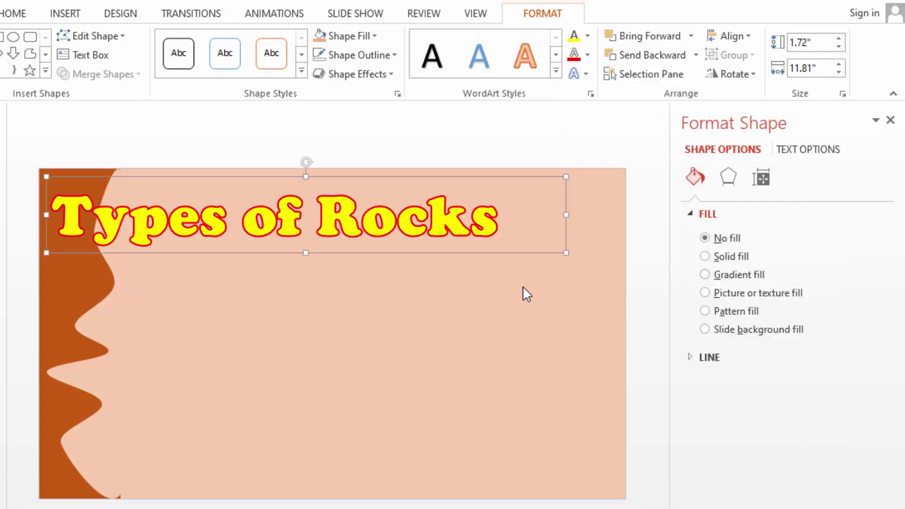
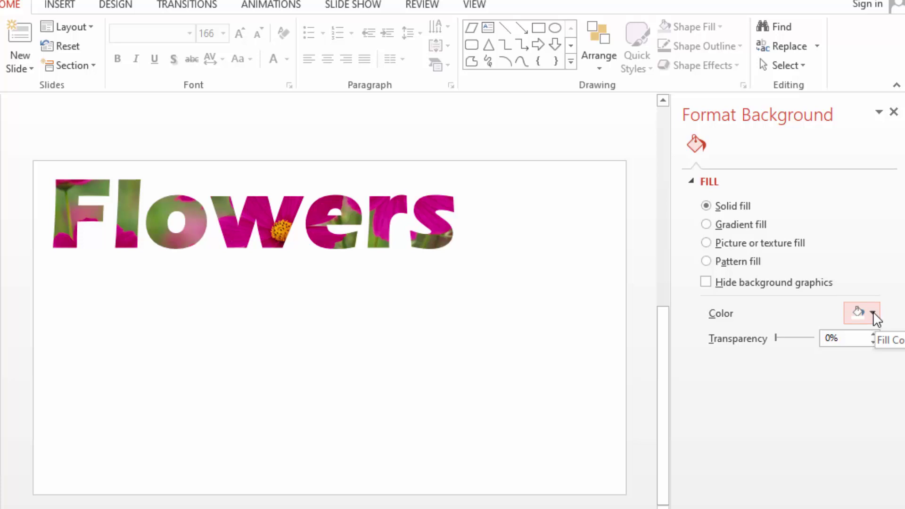
Step: Set the solid background fill of the "Flowers" slide to black
{"action": "left_click", "coordinate": [872, 313]}
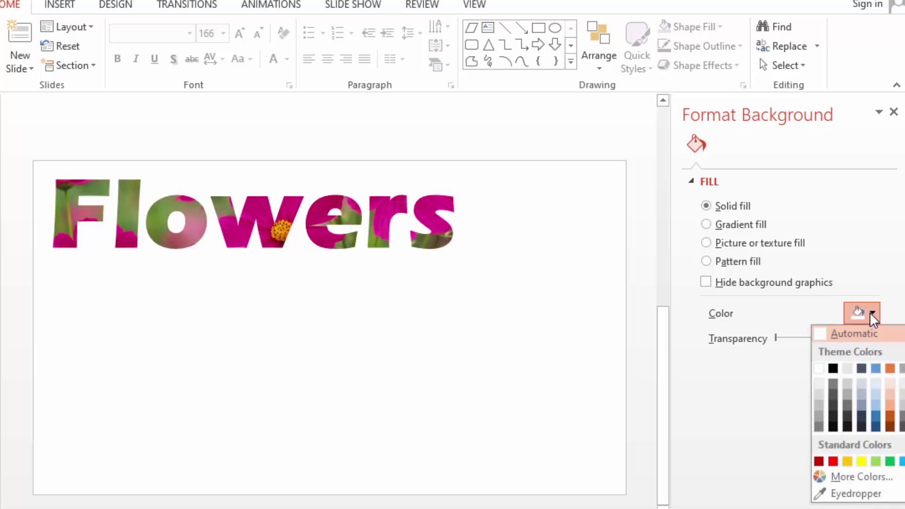
{"action": "left_click", "coordinate": [833, 368]}
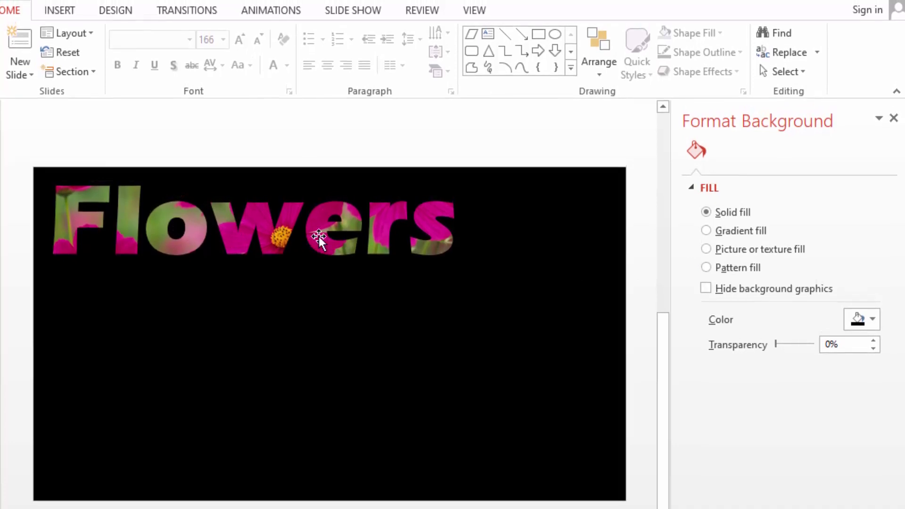
{"action": "left_click", "coordinate": [266, 239]}
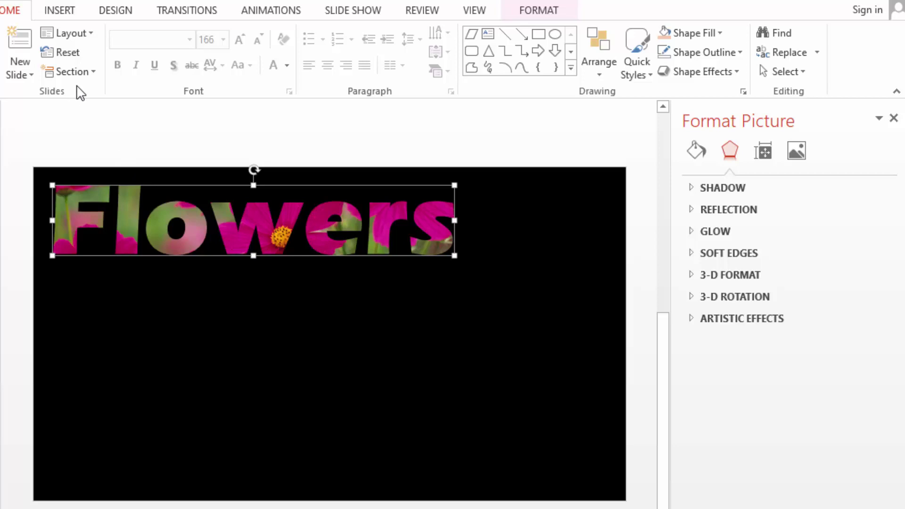
Step: Insert the picture "Rose" from the DESIGN PICTURES folder into the Flowers slide
{"action": "left_click", "coordinate": [59, 11]}
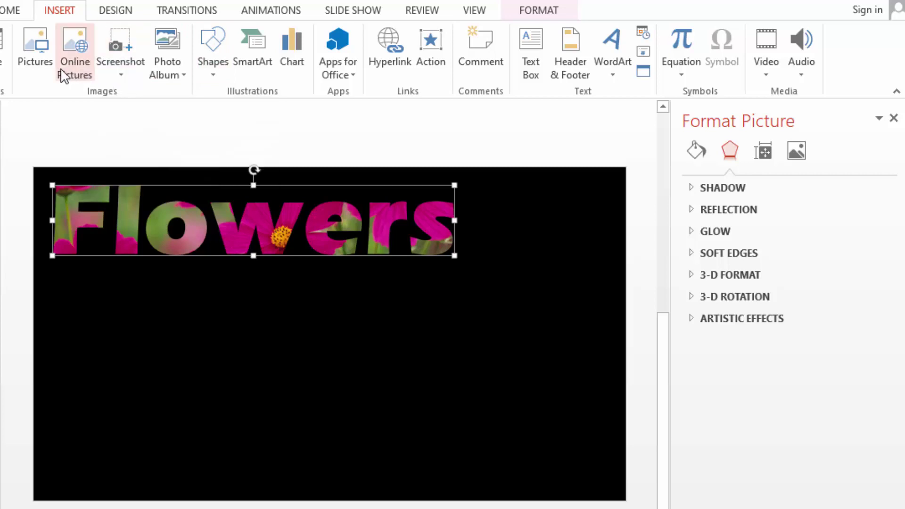
{"action": "left_click", "coordinate": [39, 50]}
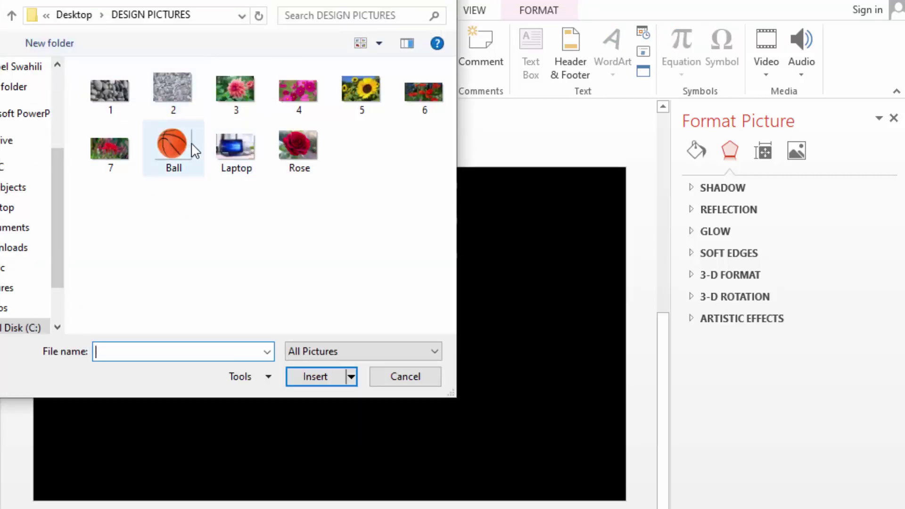
{"action": "left_click", "coordinate": [302, 142]}
{"action": "left_click", "coordinate": [316, 377]}
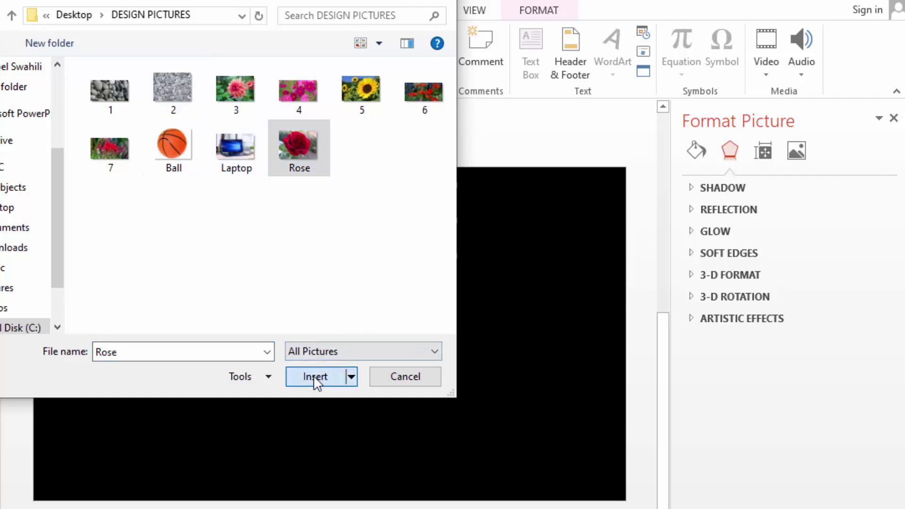
Step: Enlarge the rose picture to about 3.98" by 5.3" and place it in the lower-right part of the slide
{"action": "left_click_drag", "start_coordinate": [298, 325], "coordinate": [441, 342]}
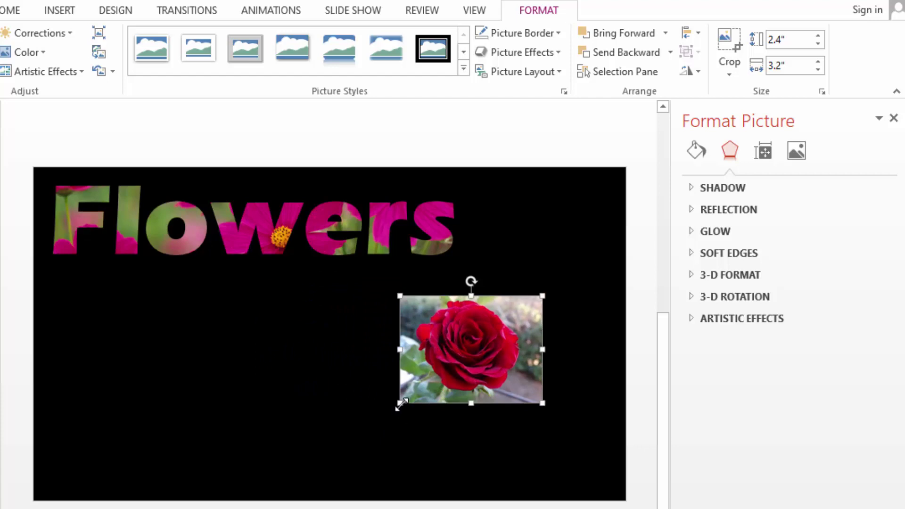
{"action": "left_click_drag", "start_coordinate": [399, 403], "coordinate": [309, 467]}
{"action": "left_click_drag", "start_coordinate": [394, 377], "coordinate": [435, 368]}
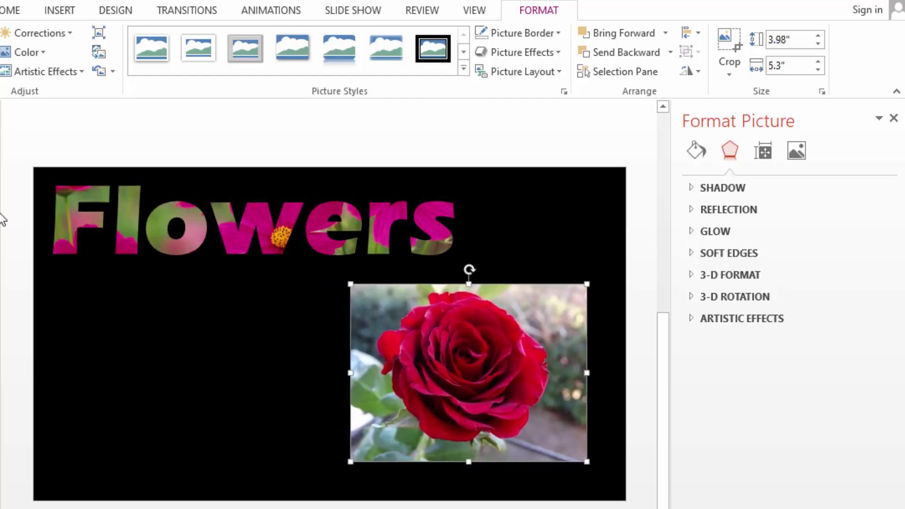
Step: Draw a text box below the Flowers heading, in the empty area beside the rose picture
{"action": "left_click", "coordinate": [65, 11]}
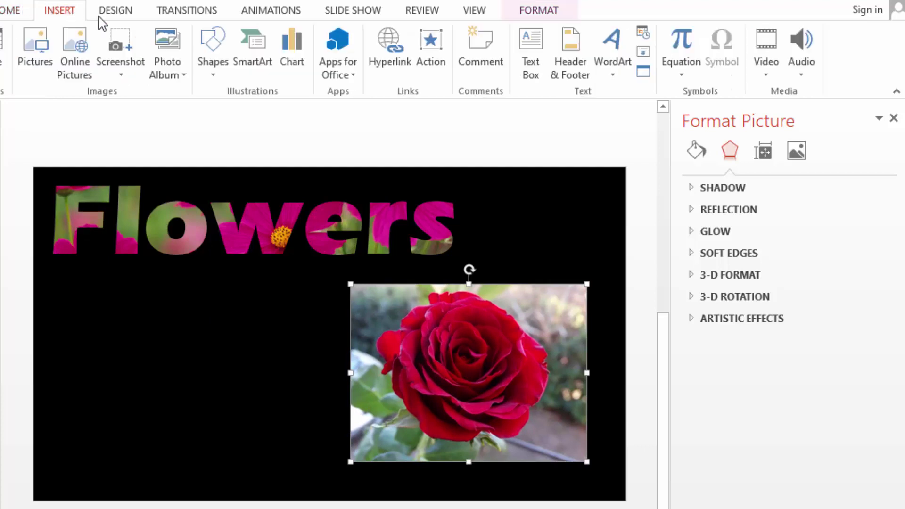
{"action": "left_click", "coordinate": [529, 71]}
{"action": "key", "text": "Escape"}
{"action": "left_click_drag", "start_coordinate": [52, 283], "coordinate": [273, 405]}
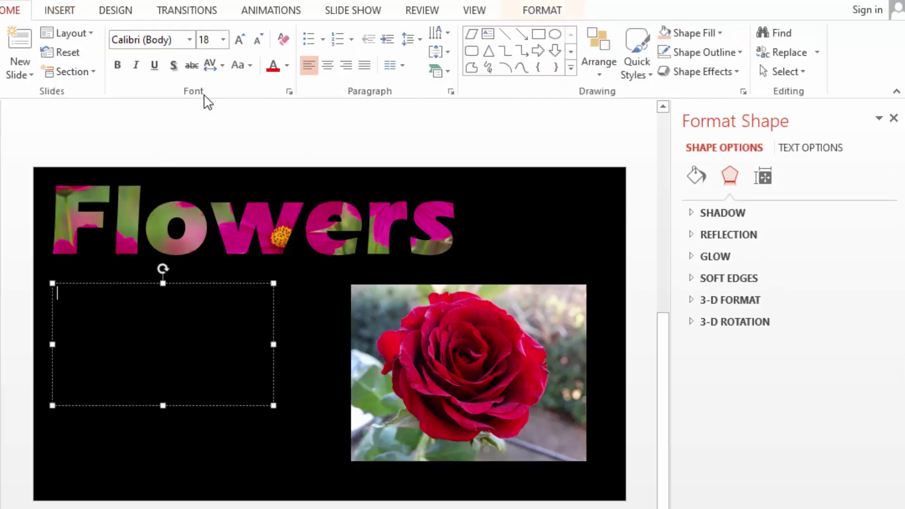
Step: Enter "I like flowers very much because they portray a sign of happiness." in the text box as white 40 pt text
{"action": "left_click", "coordinate": [287, 66]}
{"action": "left_click", "coordinate": [272, 103]}
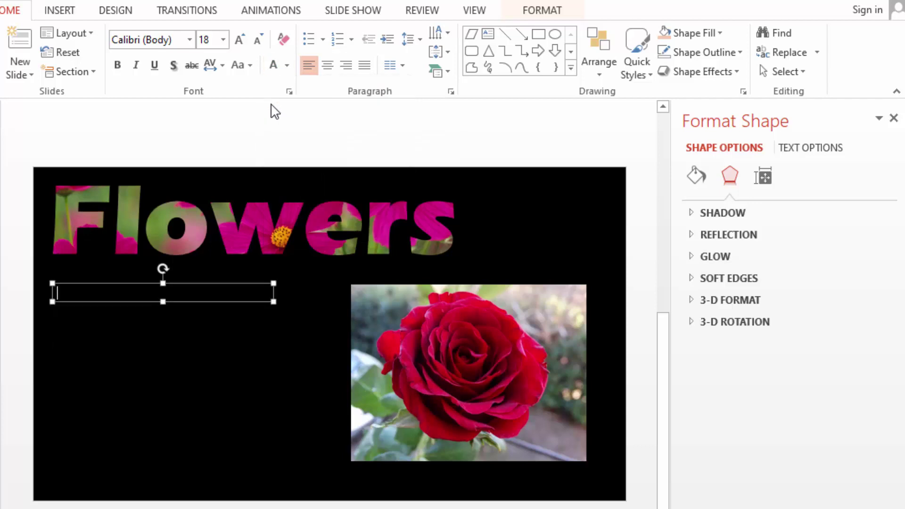
{"action": "type", "text": "I like flowers very"}
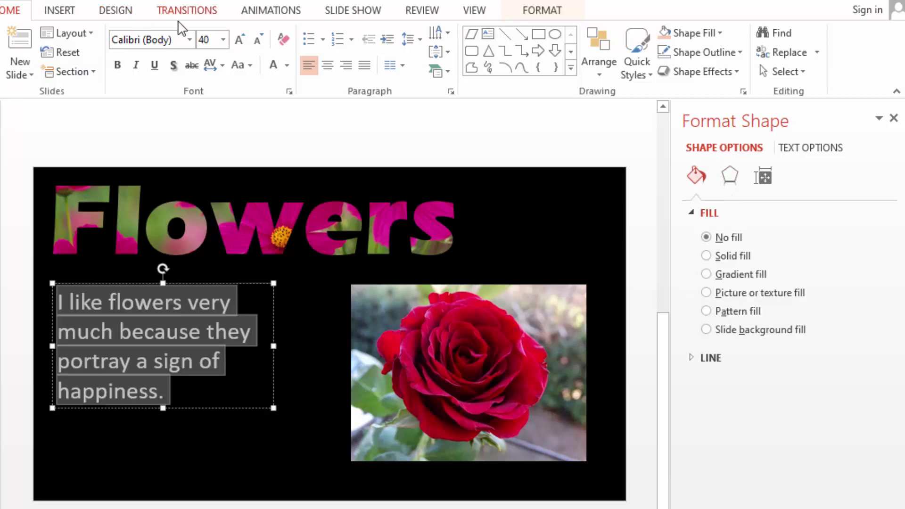
Step: Set the flower paragraph's font to Ink Free and make the text bold
{"action": "left_click", "coordinate": [189, 40]}
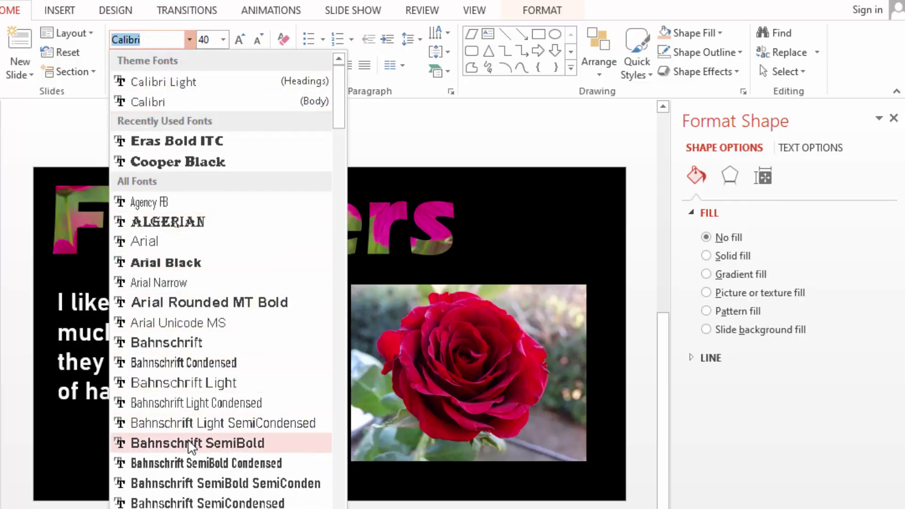
{"action": "scroll", "coordinate": [161, 443], "scroll_direction": "down", "scroll_amount": 7}
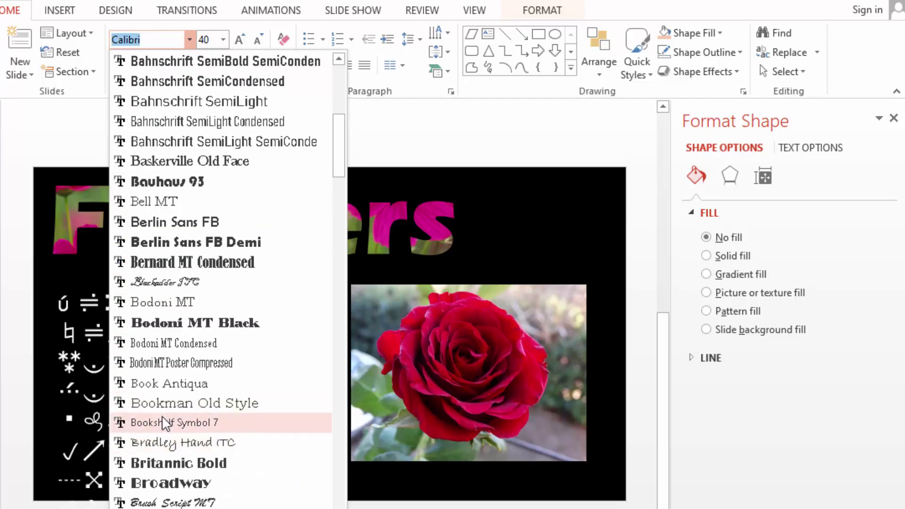
{"action": "scroll", "coordinate": [165, 388], "scroll_direction": "down", "scroll_amount": 2}
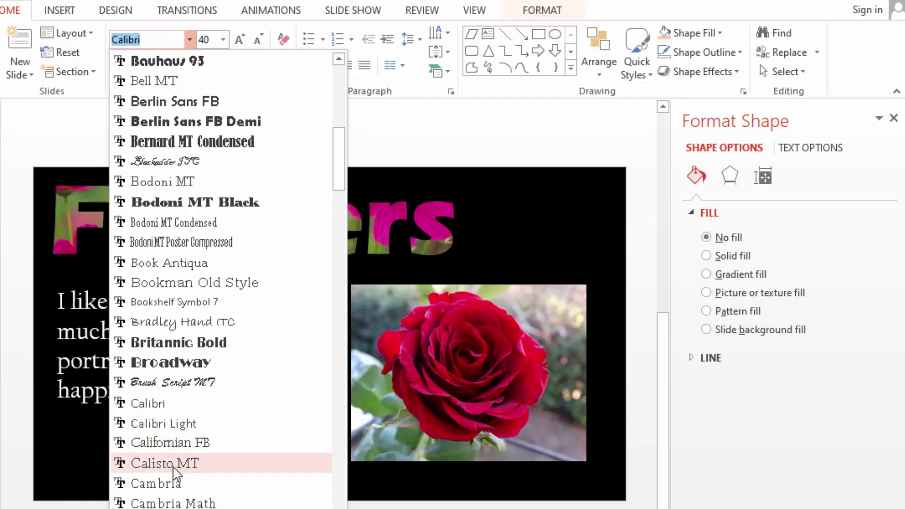
{"action": "scroll", "coordinate": [176, 476], "scroll_direction": "down", "scroll_amount": 2}
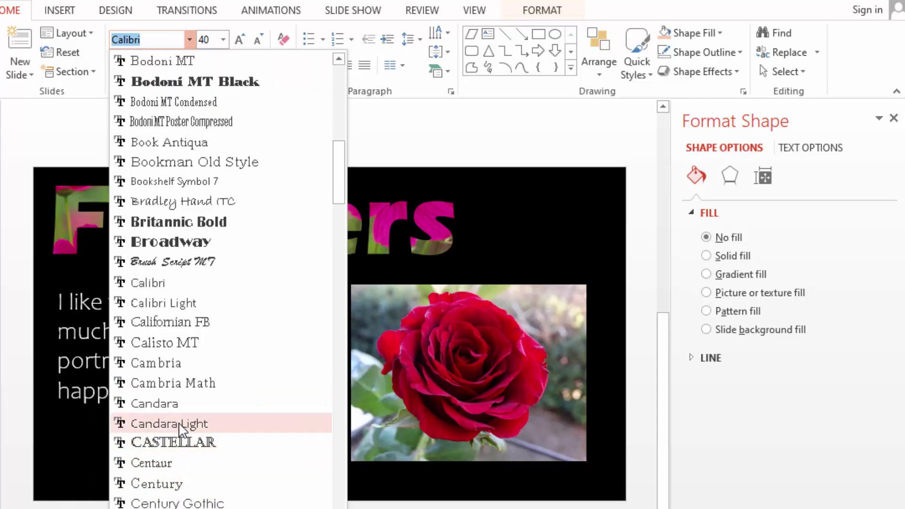
{"action": "scroll", "coordinate": [179, 431], "scroll_direction": "down", "scroll_amount": 1}
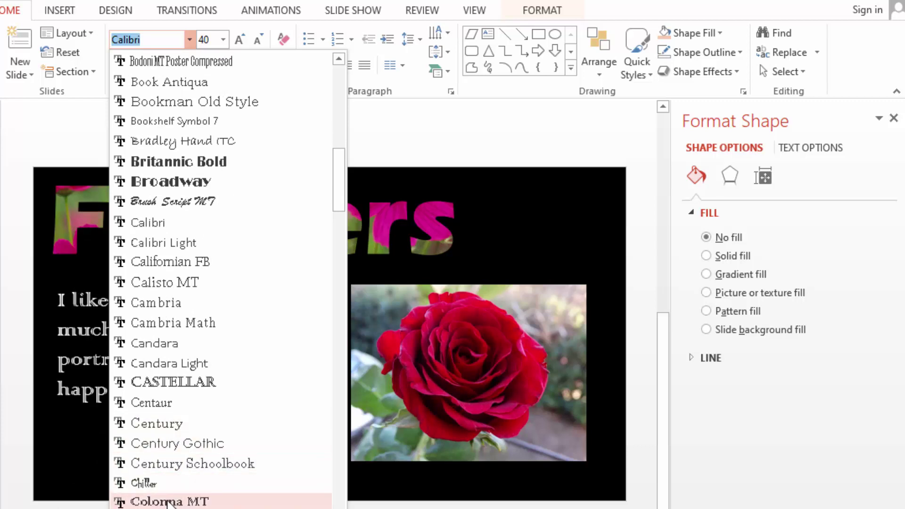
{"action": "scroll", "coordinate": [167, 502], "scroll_direction": "down", "scroll_amount": 2}
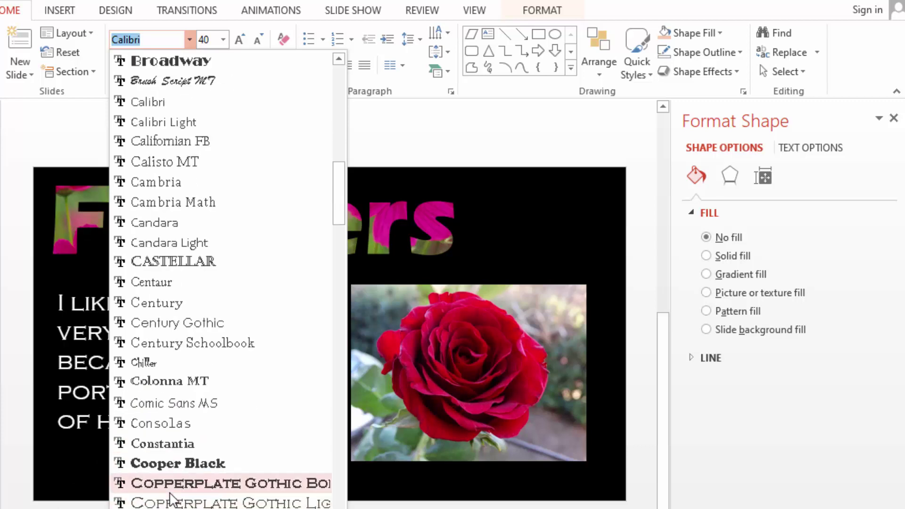
{"action": "scroll", "coordinate": [170, 426], "scroll_direction": "down", "scroll_amount": 2}
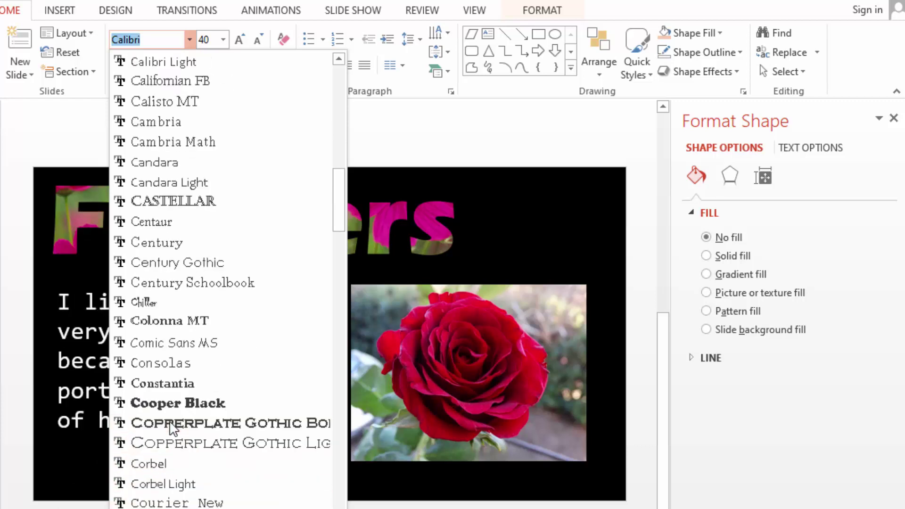
{"action": "scroll", "coordinate": [169, 452], "scroll_direction": "down", "scroll_amount": 1}
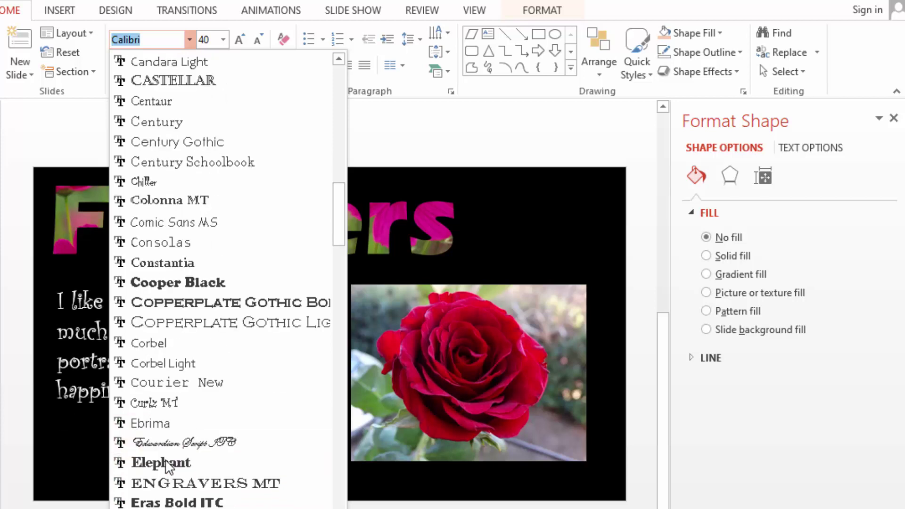
{"action": "scroll", "coordinate": [169, 464], "scroll_direction": "down", "scroll_amount": 2}
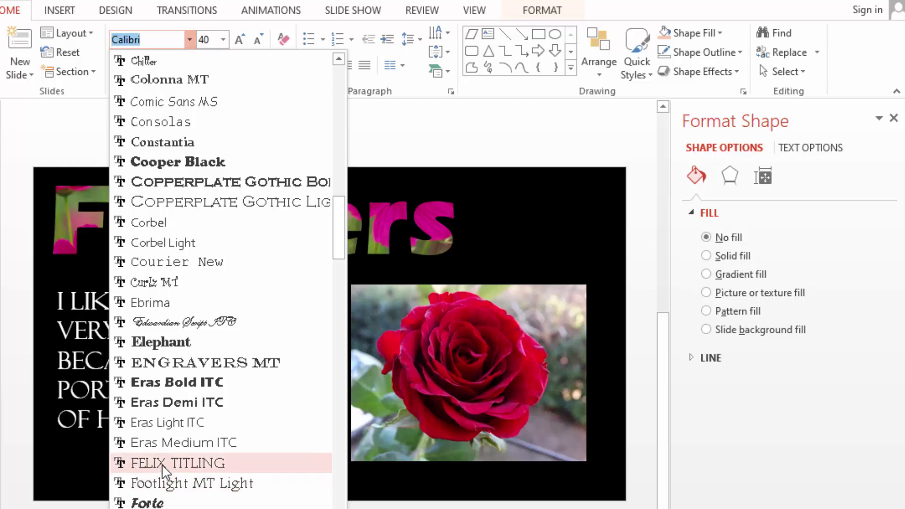
{"action": "scroll", "coordinate": [168, 443], "scroll_direction": "down", "scroll_amount": 2}
{"action": "scroll", "coordinate": [171, 445], "scroll_direction": "down", "scroll_amount": 2}
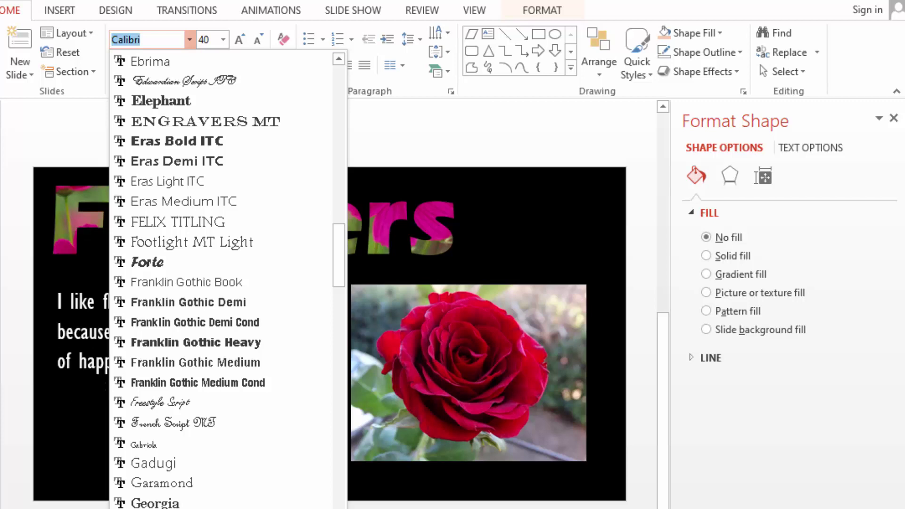
{"action": "scroll", "coordinate": [221, 282], "scroll_direction": "down", "scroll_amount": 3}
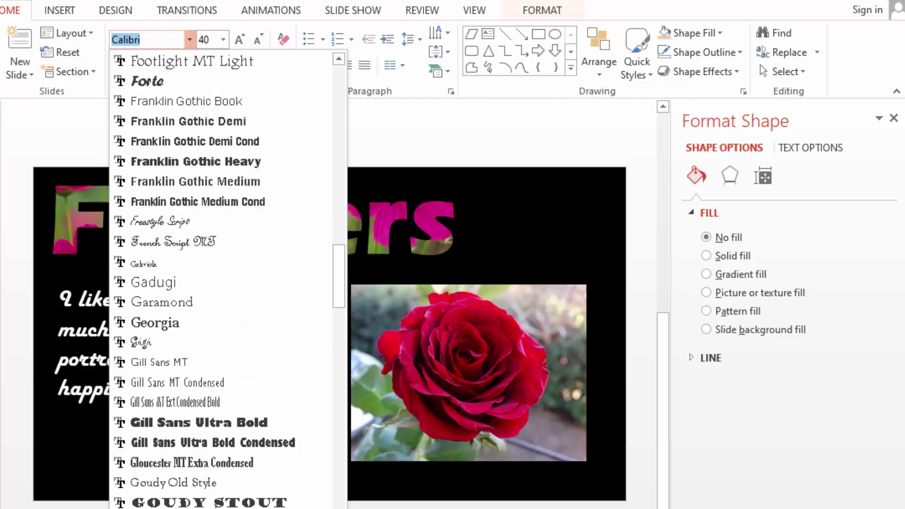
{"action": "scroll", "coordinate": [172, 490], "scroll_direction": "down", "scroll_amount": 2}
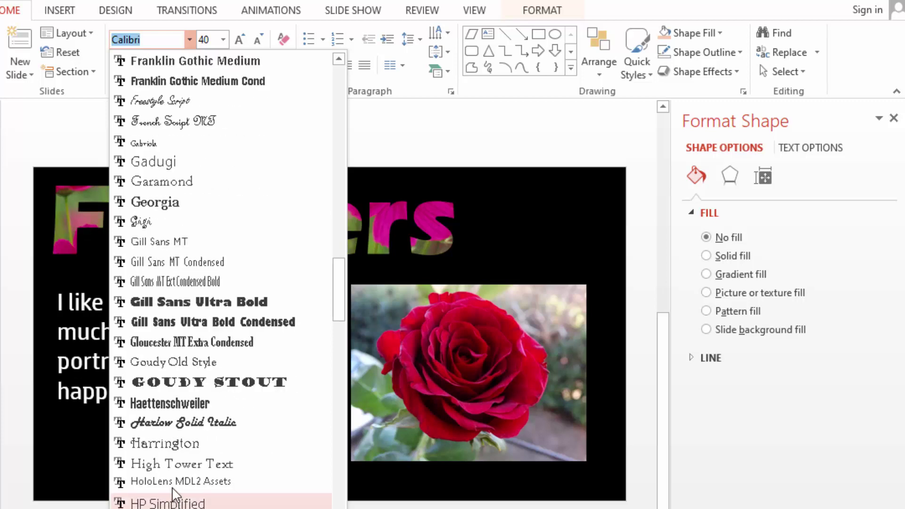
{"action": "scroll", "coordinate": [175, 501], "scroll_direction": "down", "scroll_amount": 2}
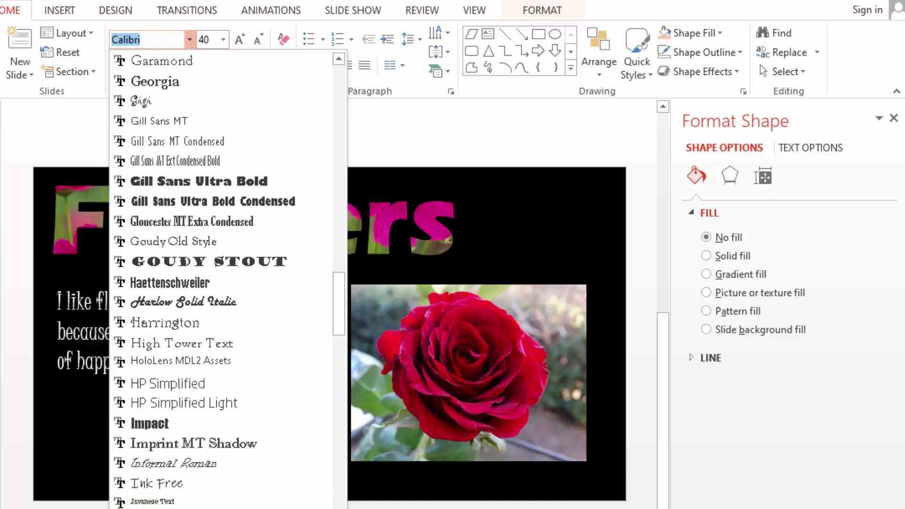
{"action": "left_click", "coordinate": [165, 484]}
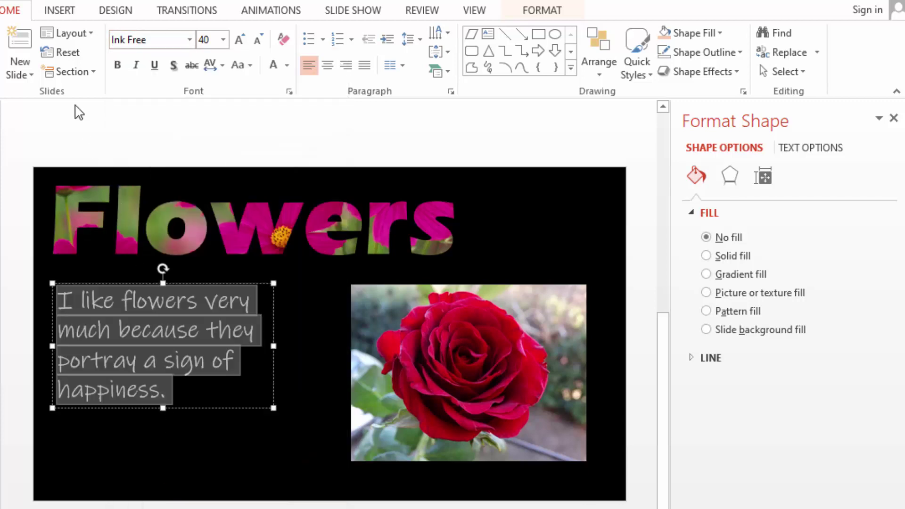
{"action": "left_click", "coordinate": [119, 66]}
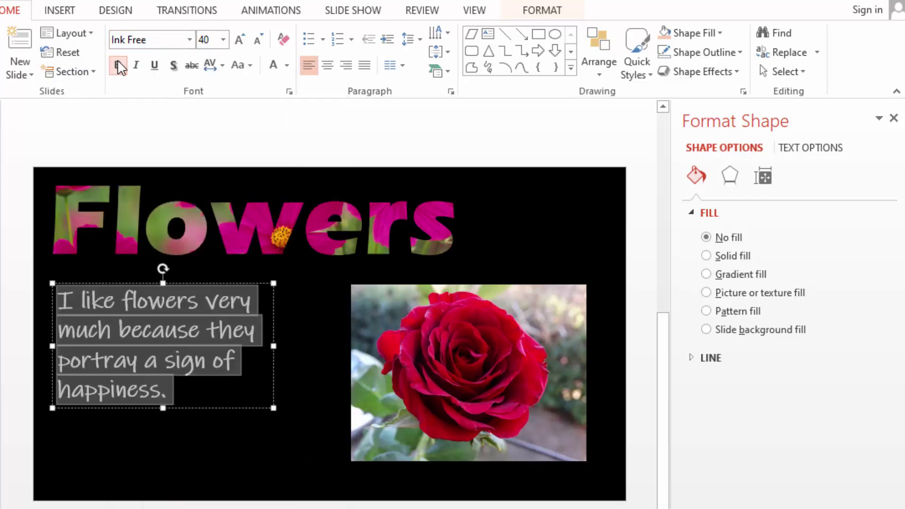
{"action": "left_click", "coordinate": [282, 466]}
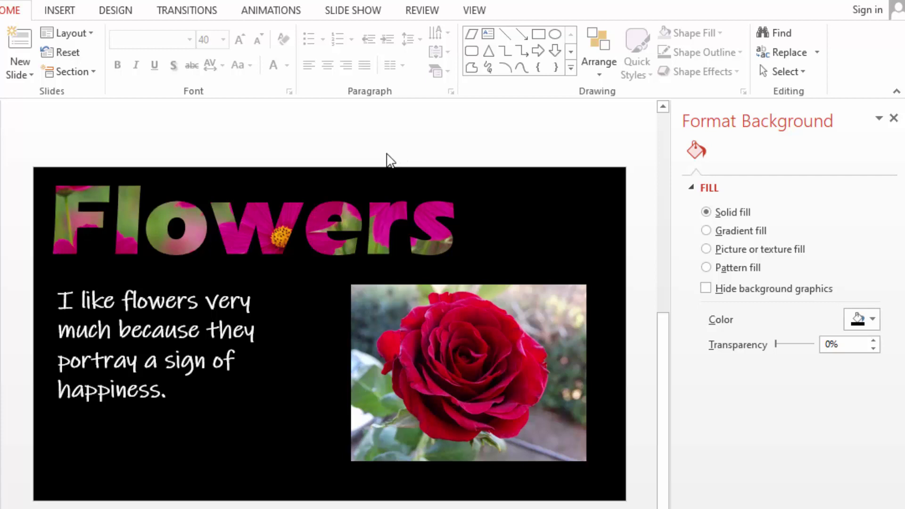
Step: Move the paragraph text box slightly down and to the right, closer to the rose picture
{"action": "left_click", "coordinate": [177, 301]}
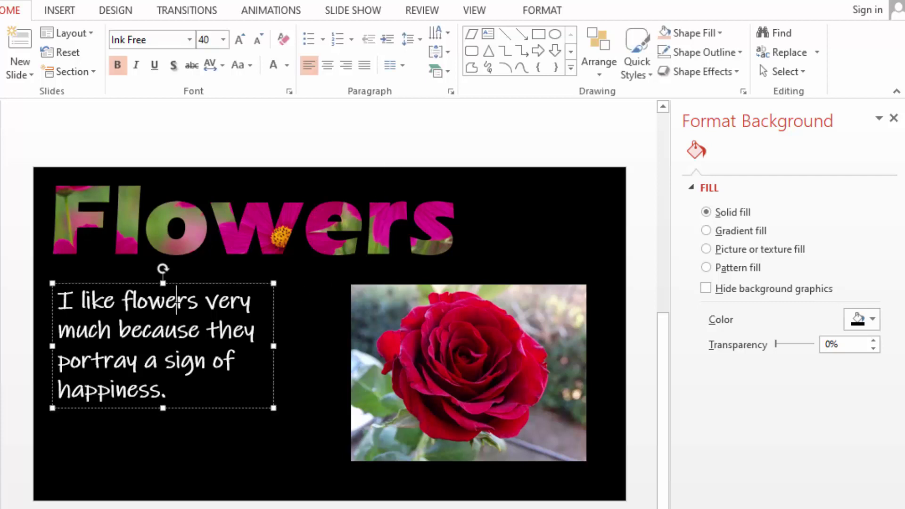
{"action": "mouse_move", "coordinate": [200, 284]}
{"action": "left_mouse_down"}
{"action": "mouse_move", "coordinate": [207, 297]}
{"action": "mouse_move", "coordinate": [216, 285]}
{"action": "mouse_move", "coordinate": [209, 294]}
{"action": "left_mouse_up"}
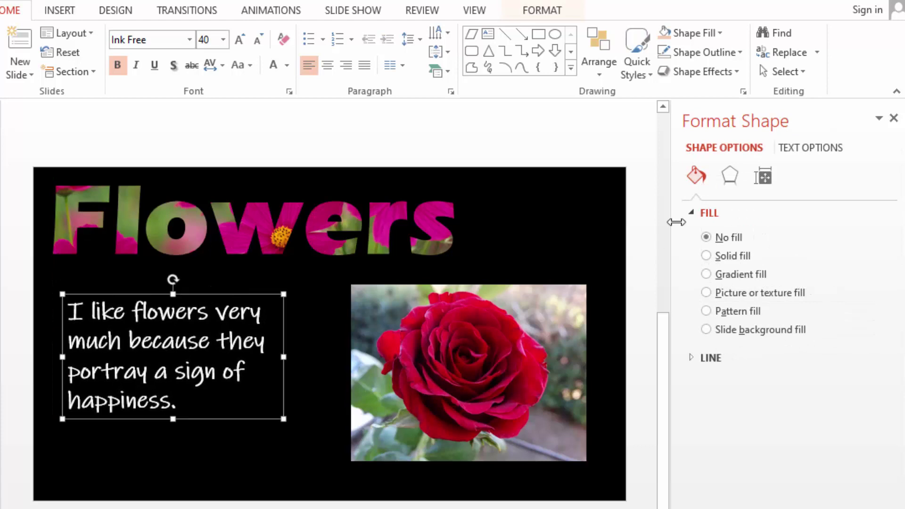
{"action": "left_click", "coordinate": [586, 202]}
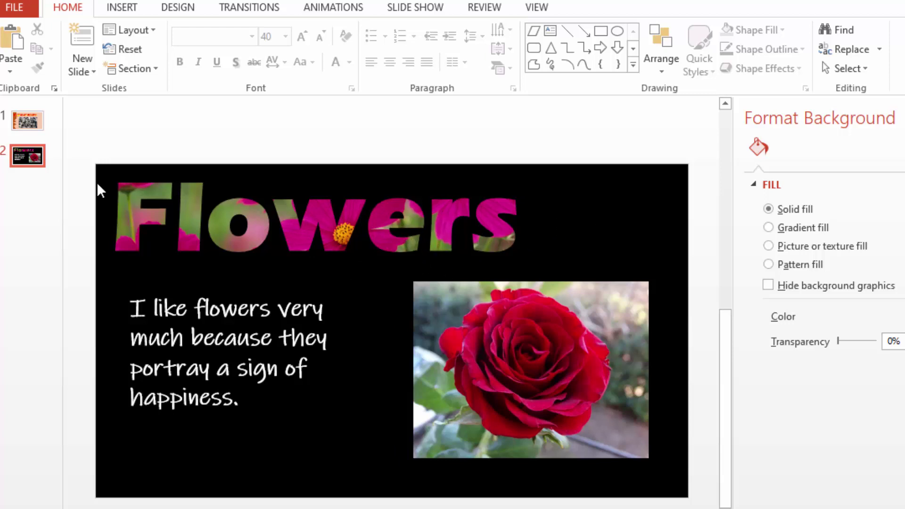
Step: Add a new slide with the Blank layout after the Flowers slide
{"action": "left_click", "coordinate": [26, 120]}
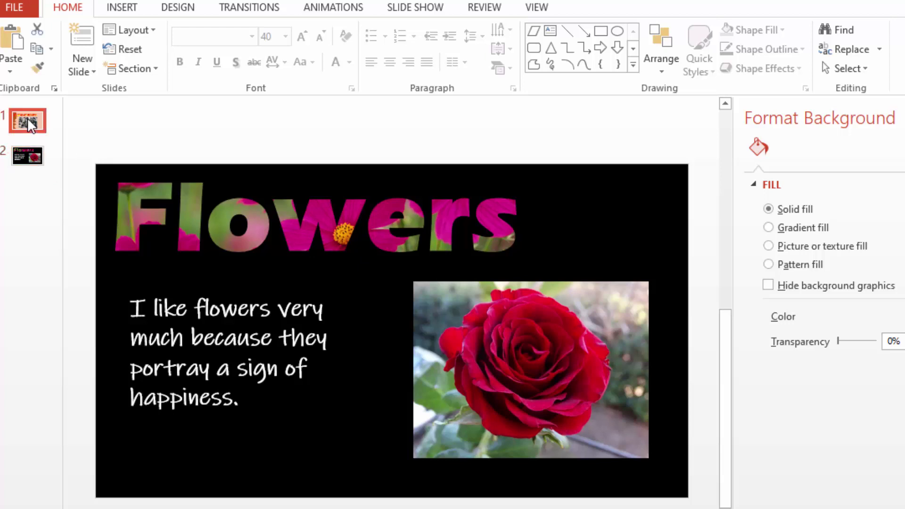
{"action": "left_click", "coordinate": [33, 151]}
{"action": "left_click", "coordinate": [92, 71]}
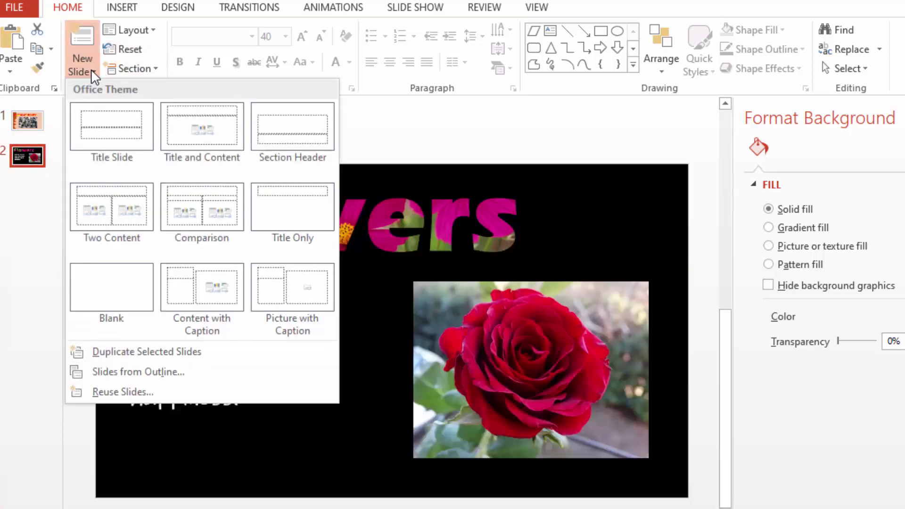
{"action": "left_click", "coordinate": [101, 293]}
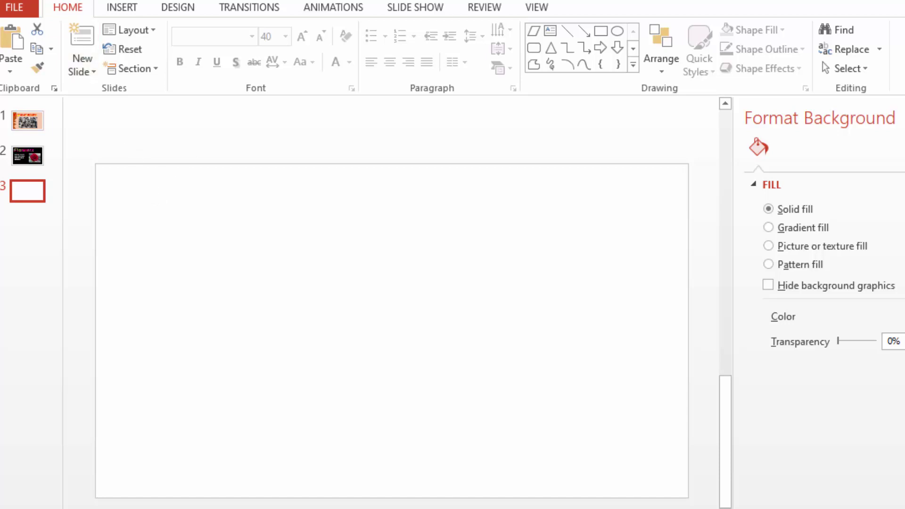
Step: Insert the sunflower picture "5" from the DESIGN PICTURES folder into the blank slide
{"action": "left_click", "coordinate": [120, 10]}
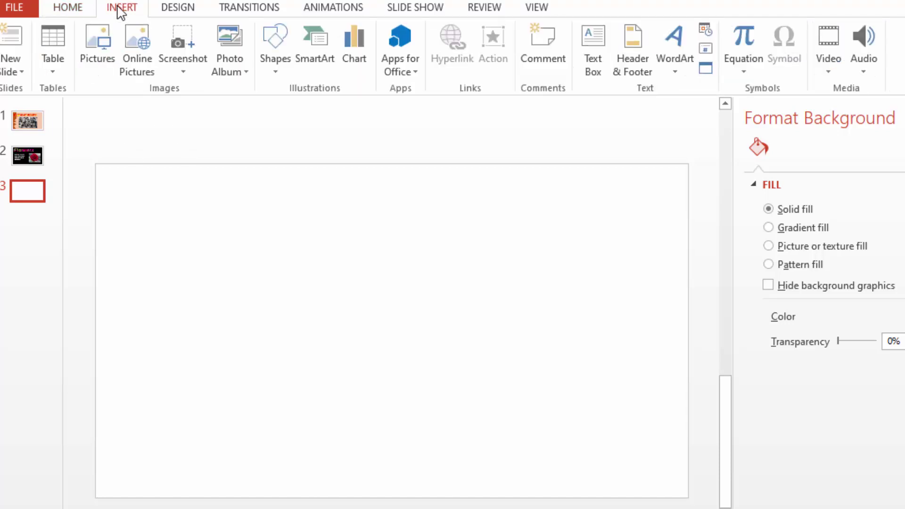
{"action": "left_click", "coordinate": [92, 54]}
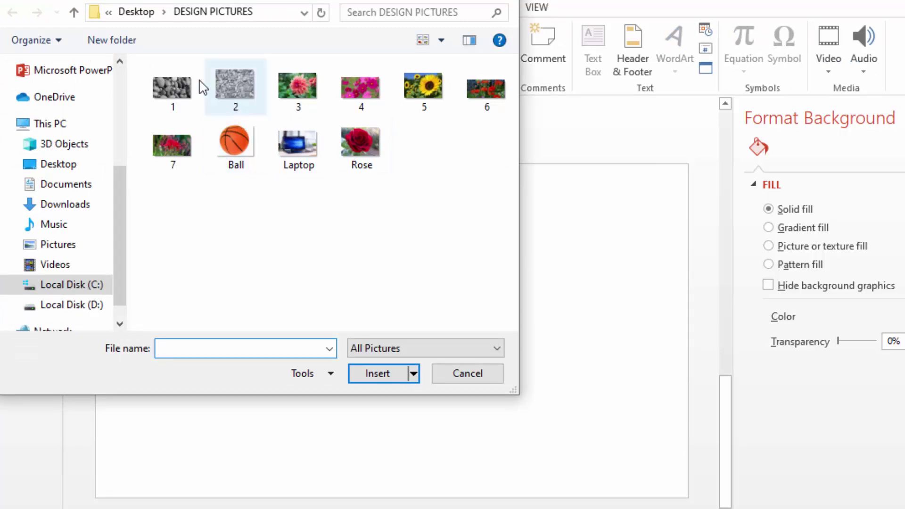
{"action": "left_click", "coordinate": [420, 89]}
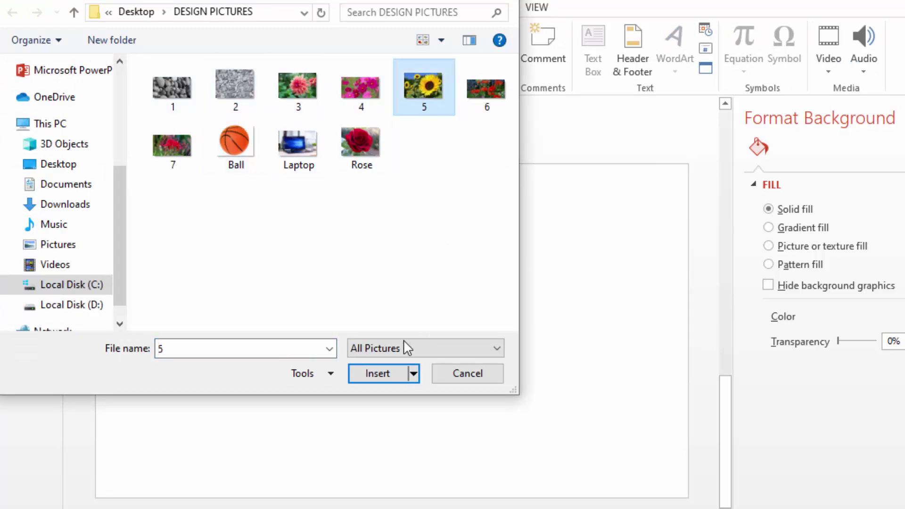
{"action": "left_click", "coordinate": [375, 373]}
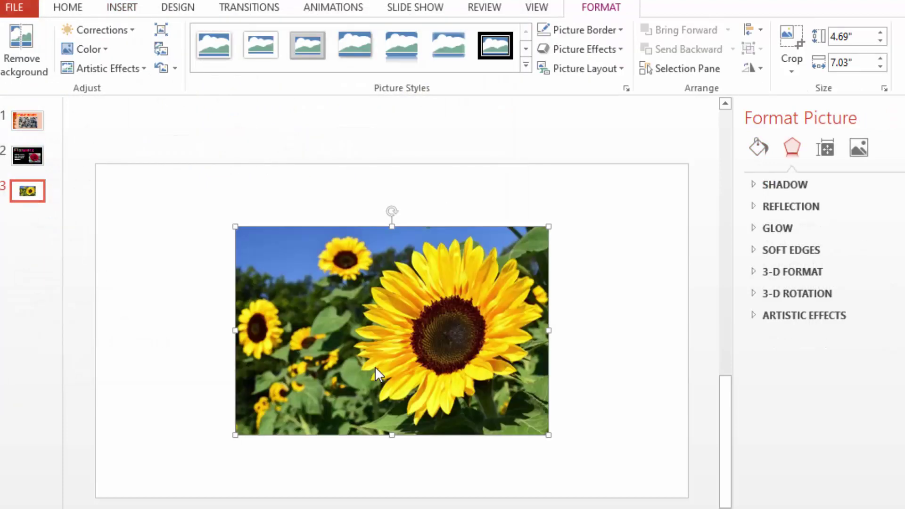
Step: Enlarge the sunflower picture to about 6.42" by 9.62" and place it near the middle of the slide
{"action": "left_click_drag", "start_coordinate": [390, 317], "coordinate": [331, 290]}
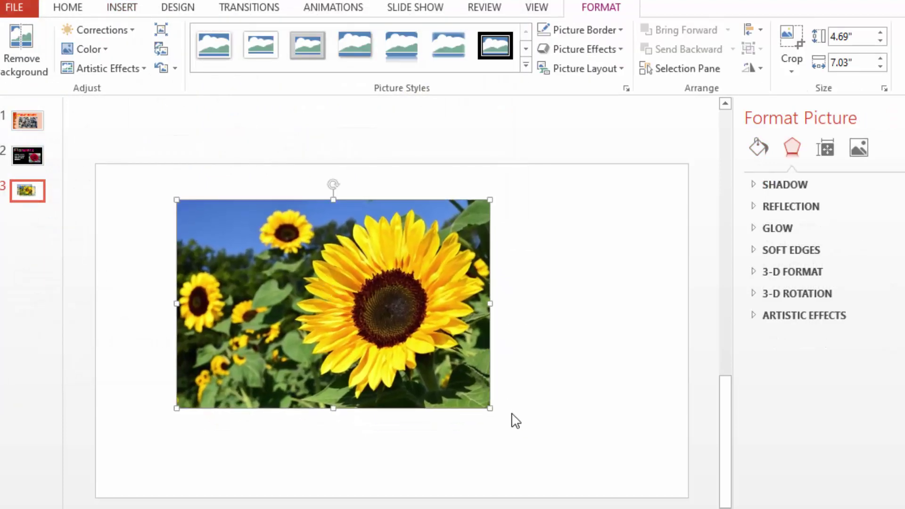
{"action": "left_click_drag", "start_coordinate": [490, 408], "coordinate": [604, 458]}
{"action": "mouse_move", "coordinate": [349, 374]}
{"action": "left_mouse_down"}
{"action": "mouse_move", "coordinate": [333, 347]}
{"action": "mouse_move", "coordinate": [351, 375]}
{"action": "mouse_move", "coordinate": [344, 370]}
{"action": "left_mouse_up"}
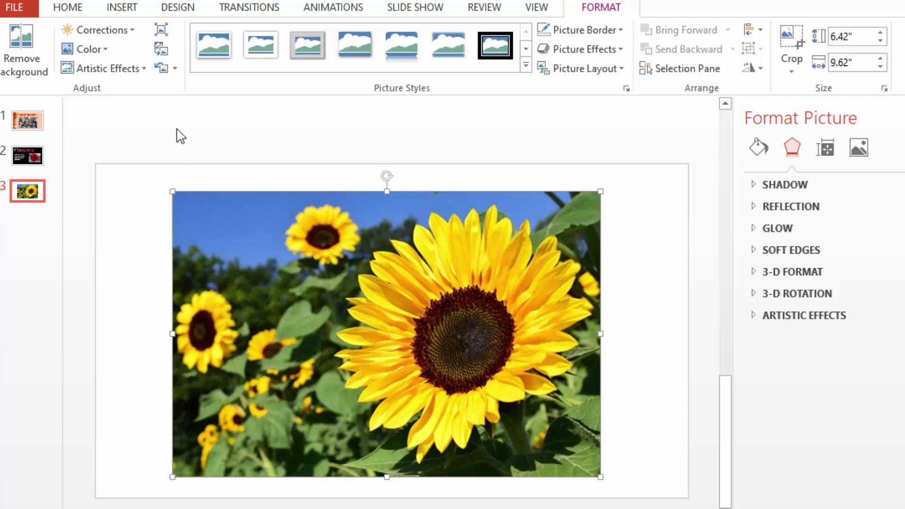
Step: Open the shapes gallery to choose a shape for the sunflower slide
{"action": "left_click", "coordinate": [124, 10]}
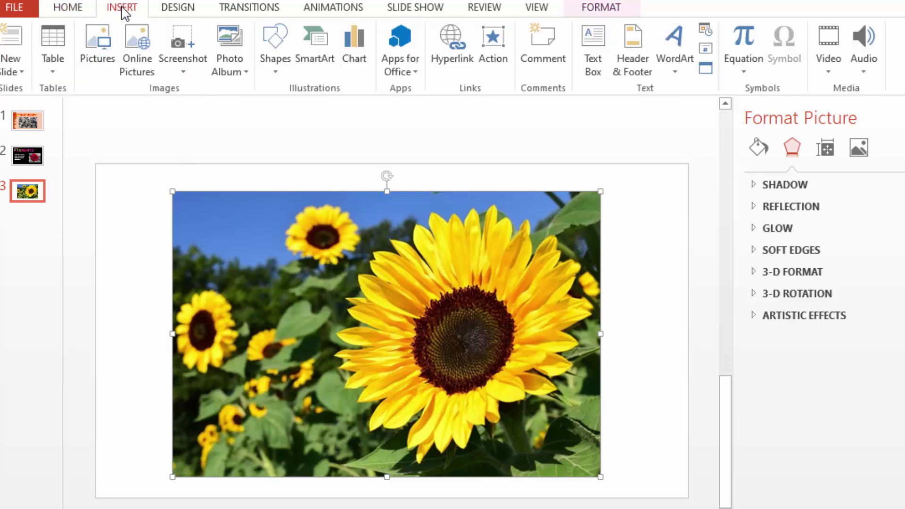
{"action": "left_click", "coordinate": [276, 62]}
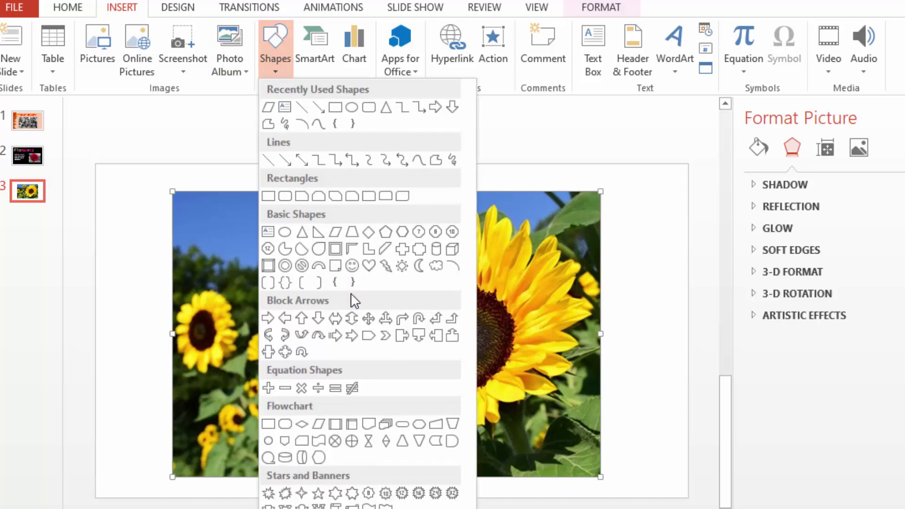